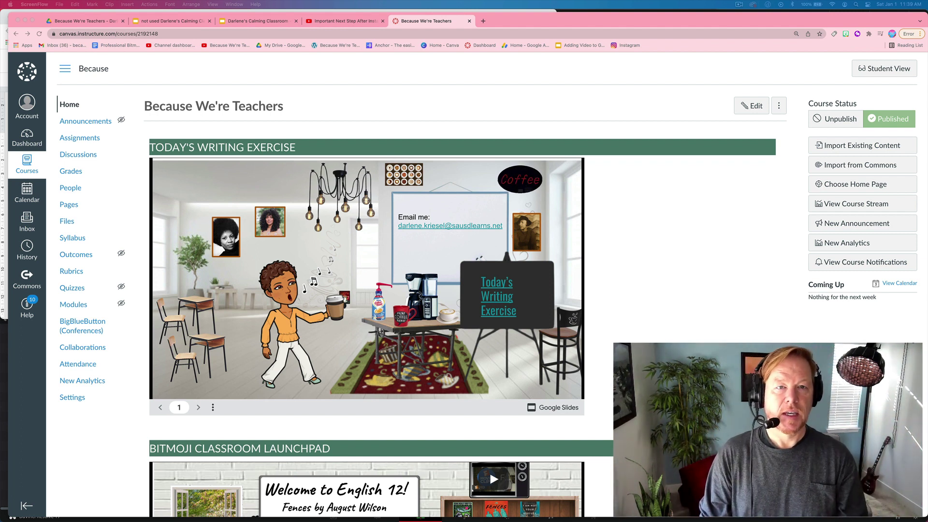
- Duplicate the classroom slide with Cmd+D, compare the original and copy, then return to Canvas
left_click(237, 22)
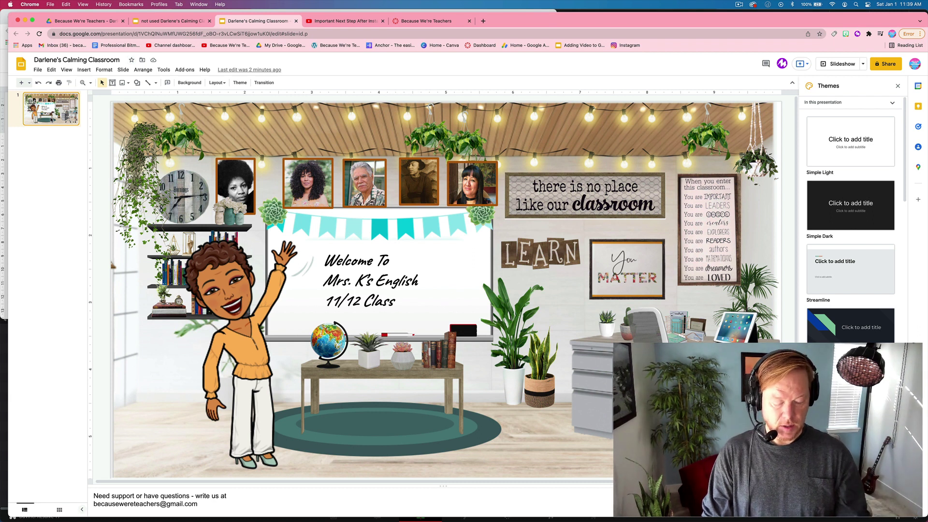
key("ctrl+d")
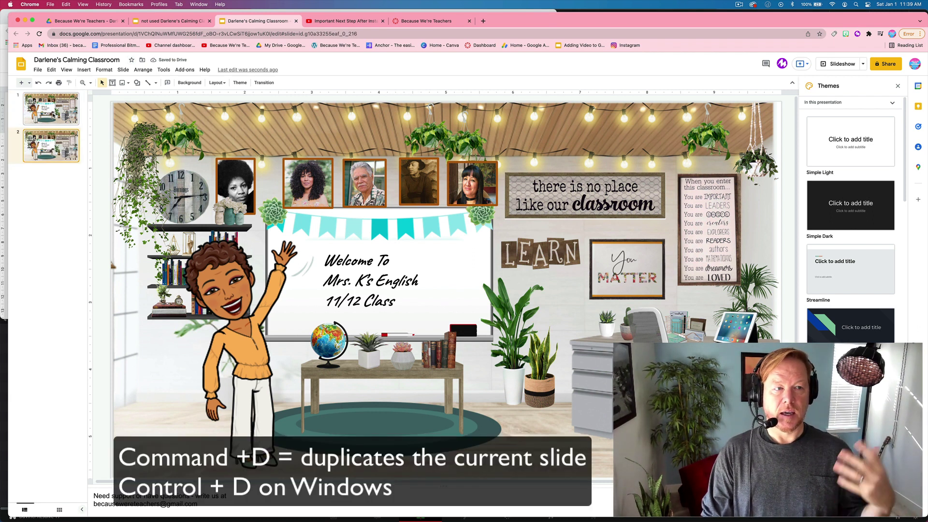
left_click(51, 109)
left_click(51, 146)
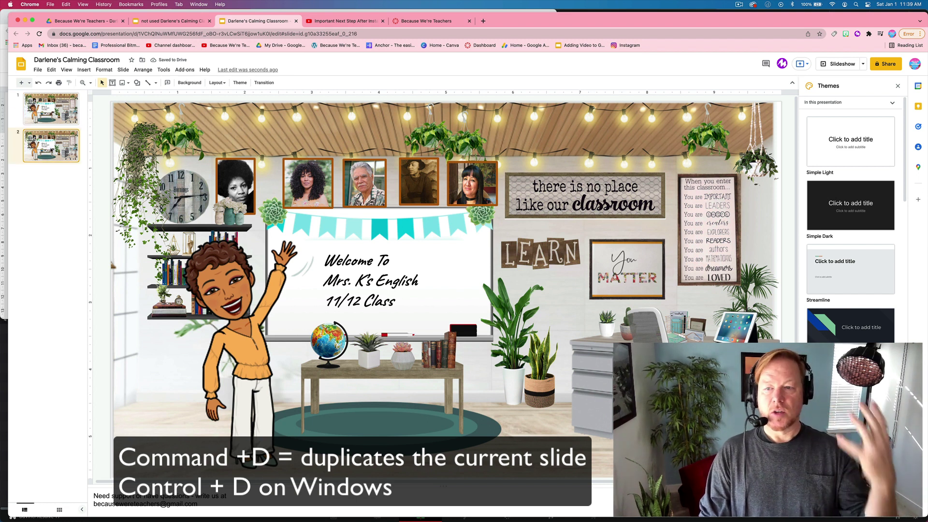
left_click(51, 109)
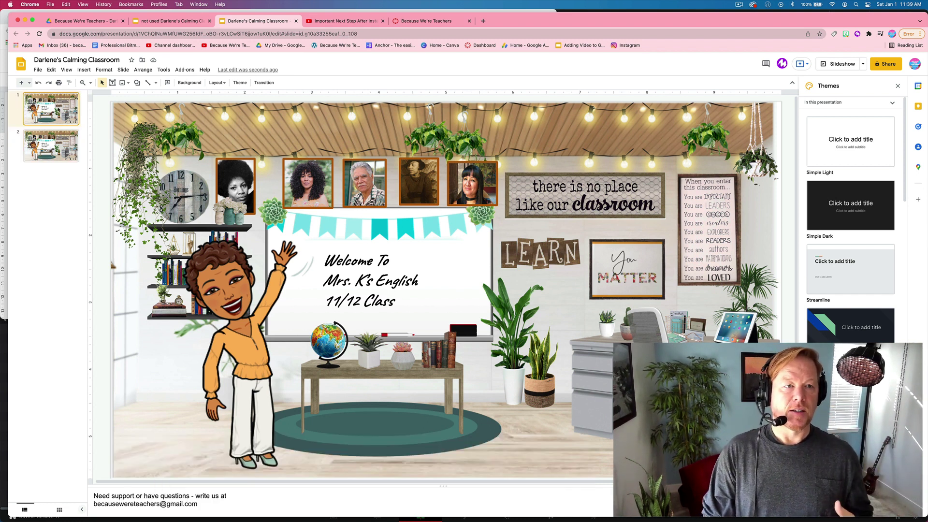
left_click(403, 21)
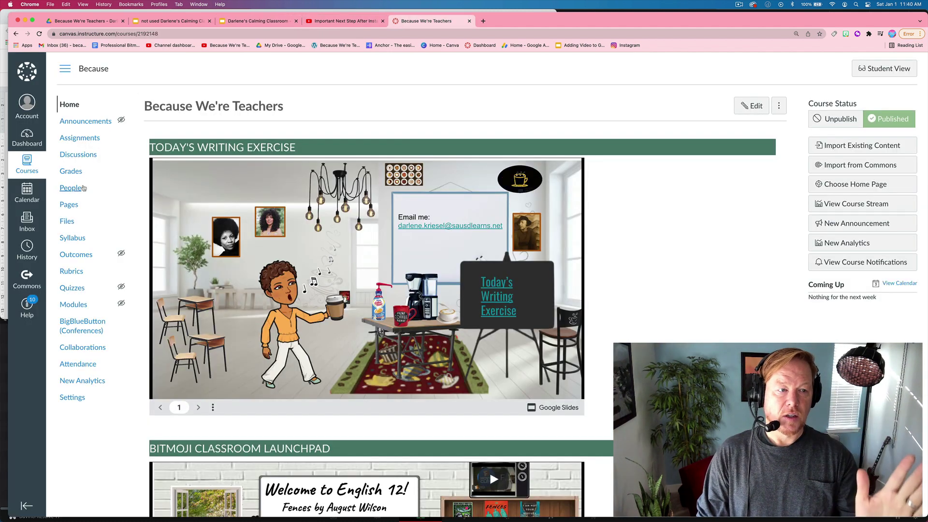
- Create a new course page titled 'Jan 1 2022' and switch its empty body to raw HTML
left_click(73, 209)
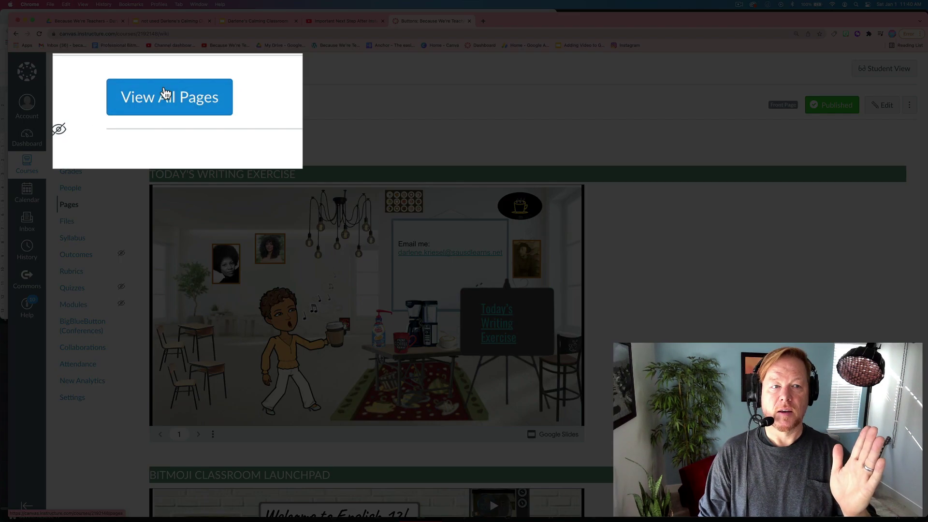
left_click(172, 105)
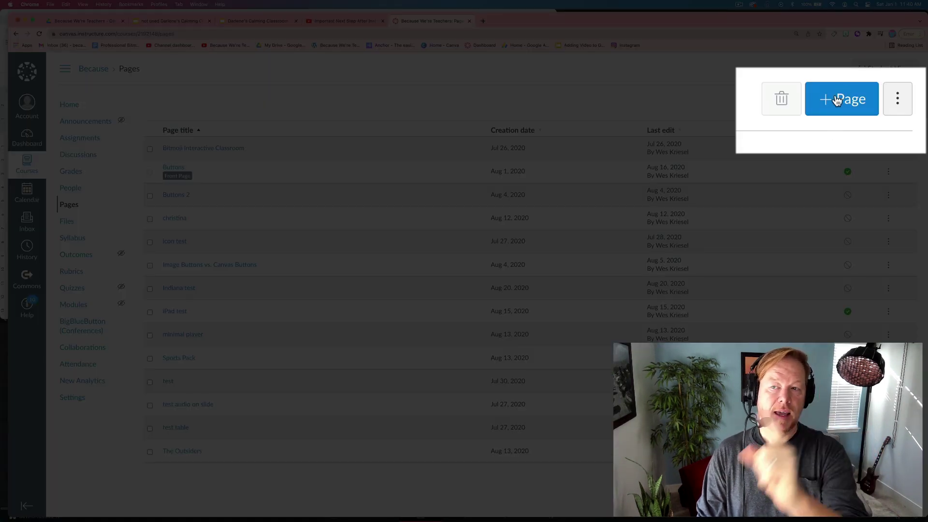
left_click(876, 104)
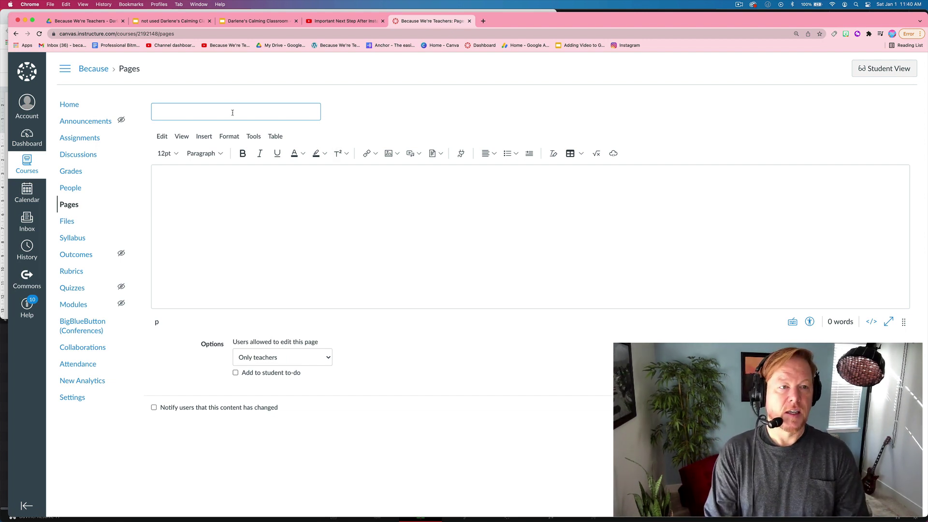
type("Jan 1 2022")
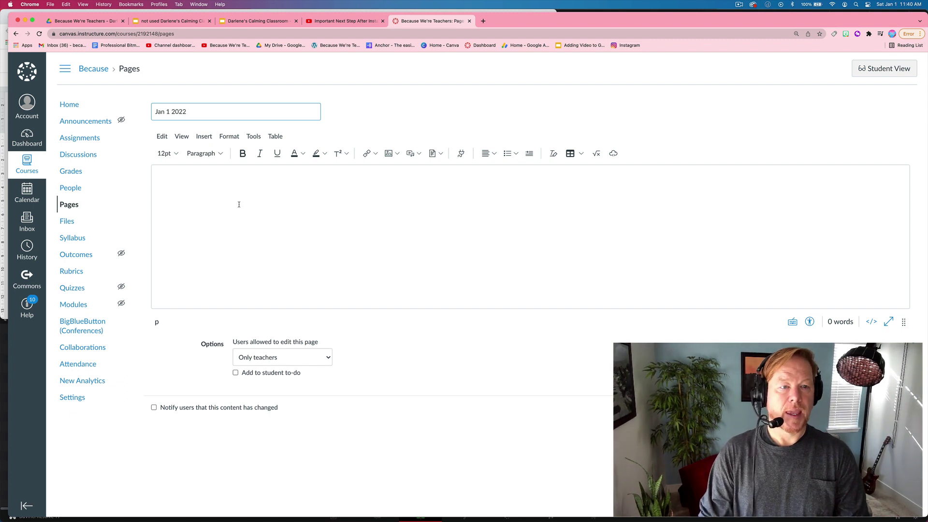
left_click(239, 205)
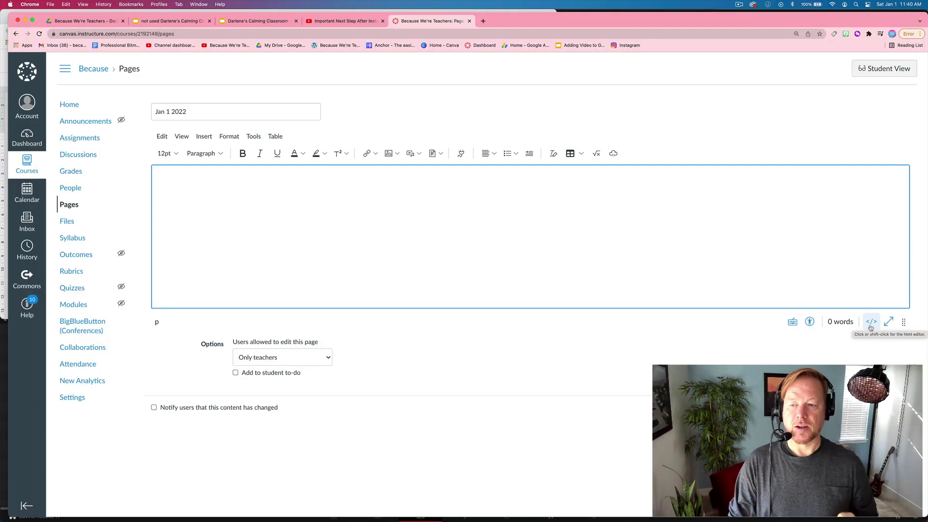
left_click(871, 322)
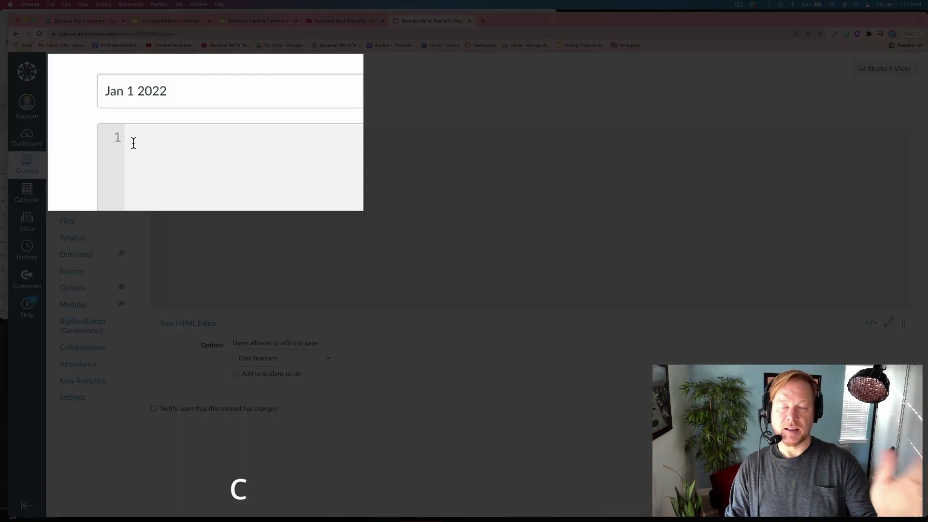
left_click(133, 143)
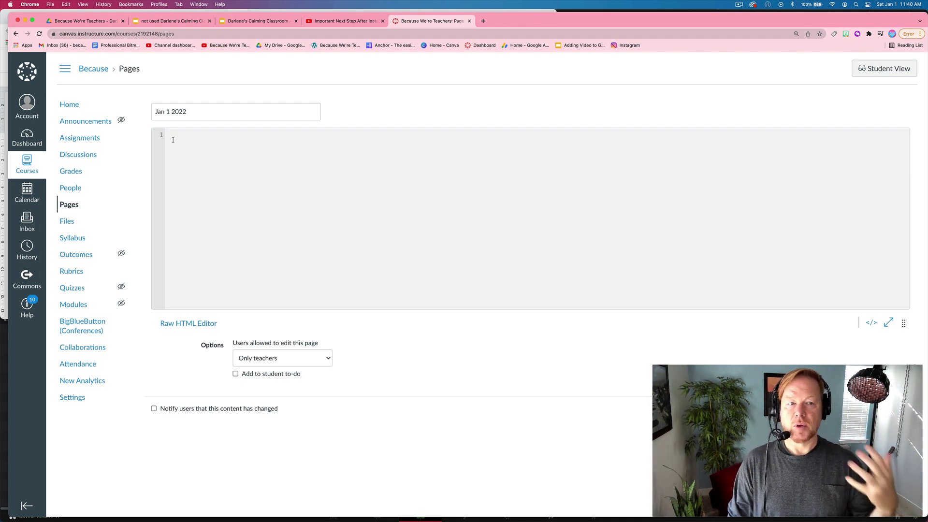
- Open the deck's Publish to the web embed options, keeping the 3-second auto-advance default
left_click(237, 21)
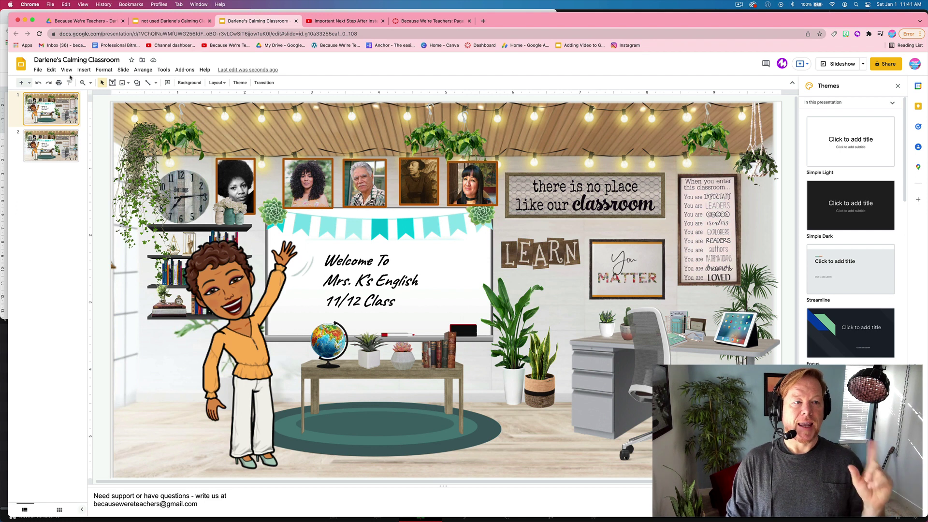
left_click(38, 69)
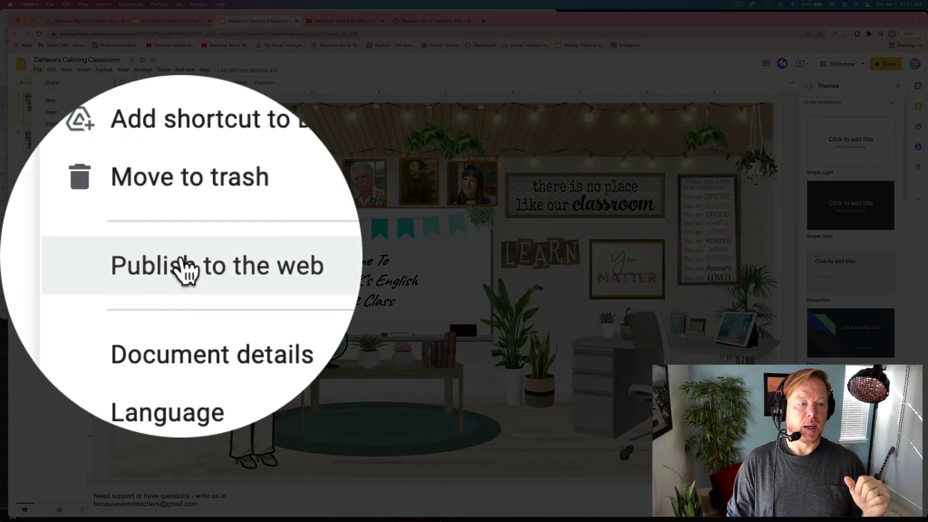
left_click(183, 260)
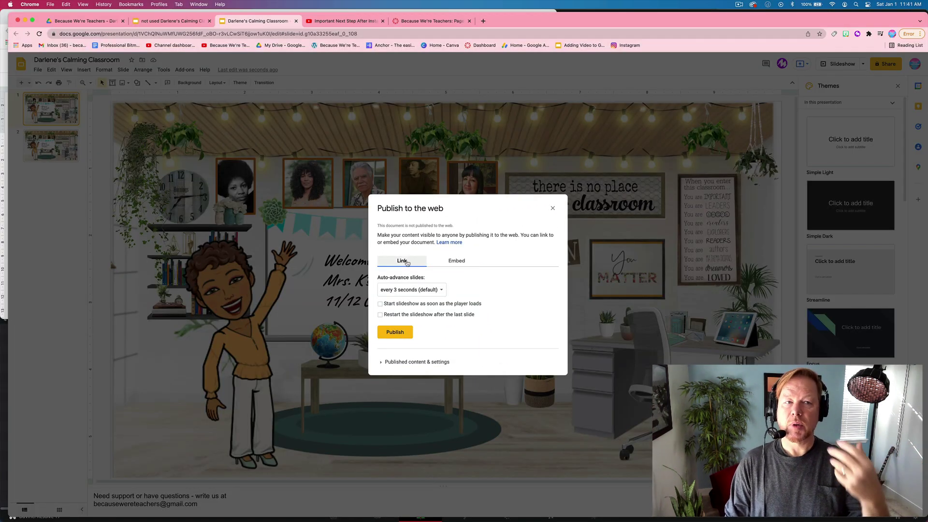
left_click(435, 264)
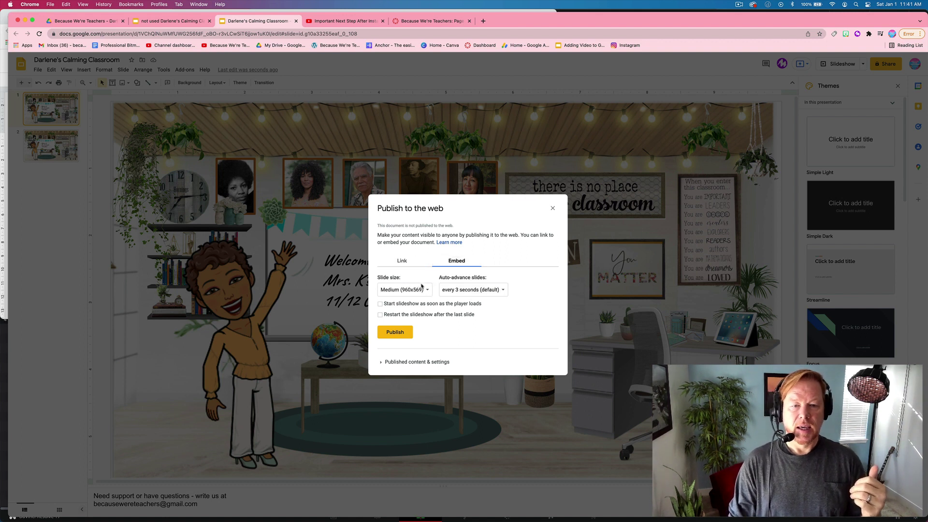
left_click(471, 290)
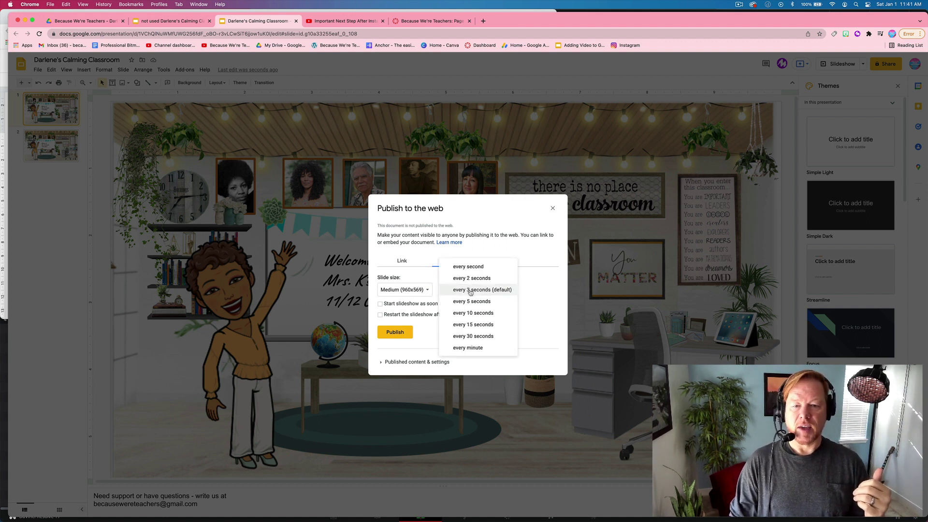
left_click(537, 287)
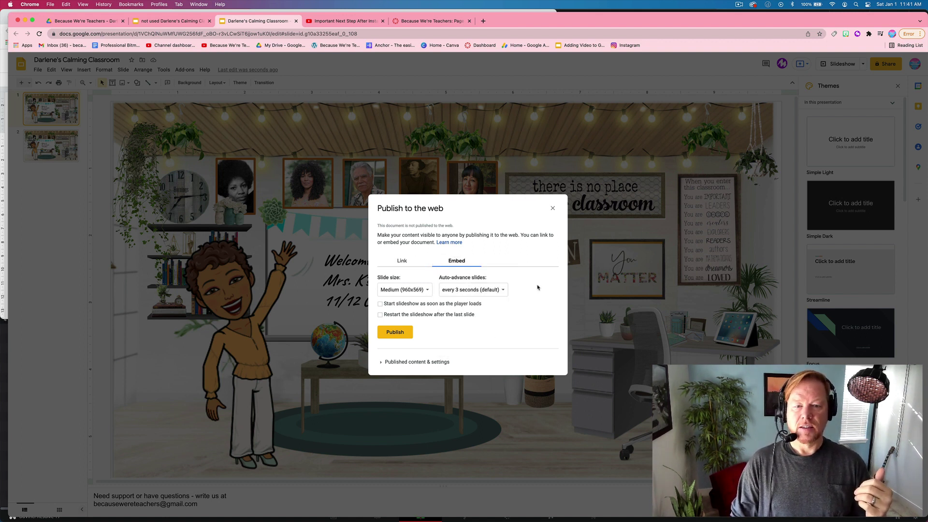
- Publish the classroom deck to the web and copy its embed code
left_click(392, 334)
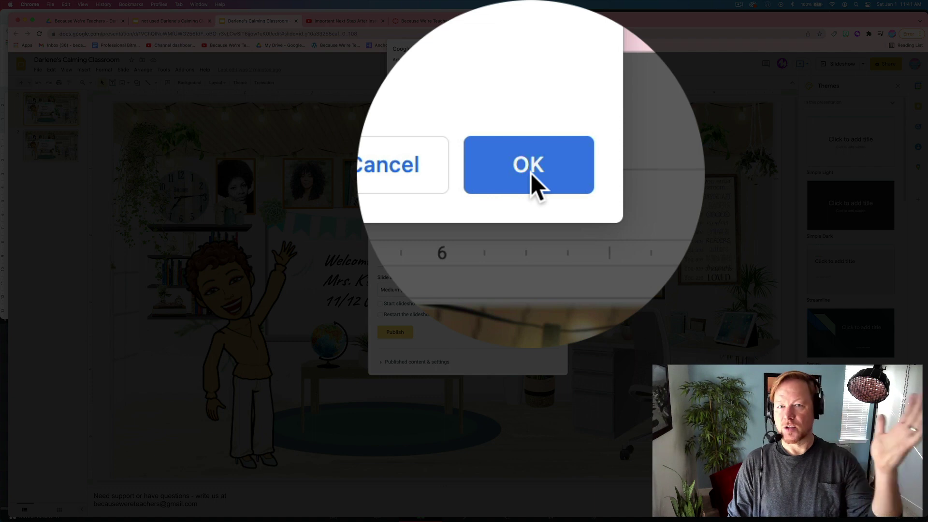
left_click(531, 173)
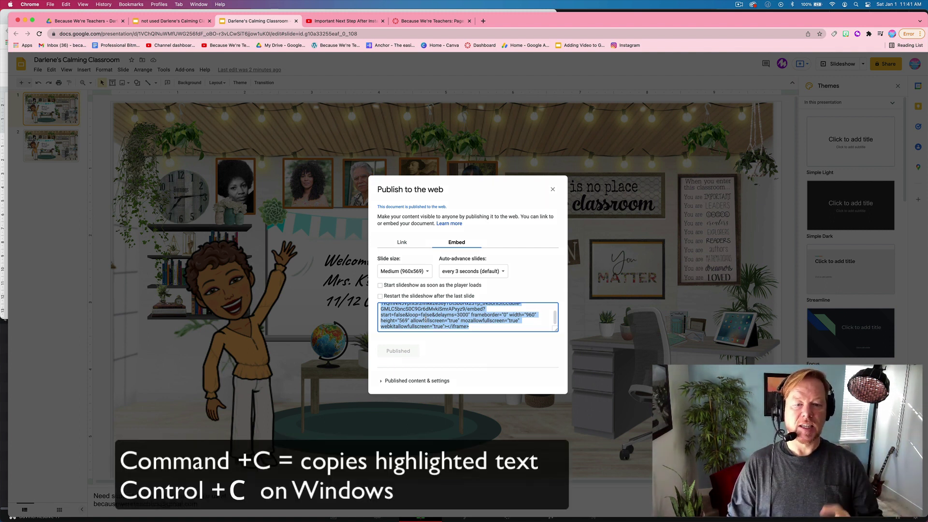
right_click(425, 320)
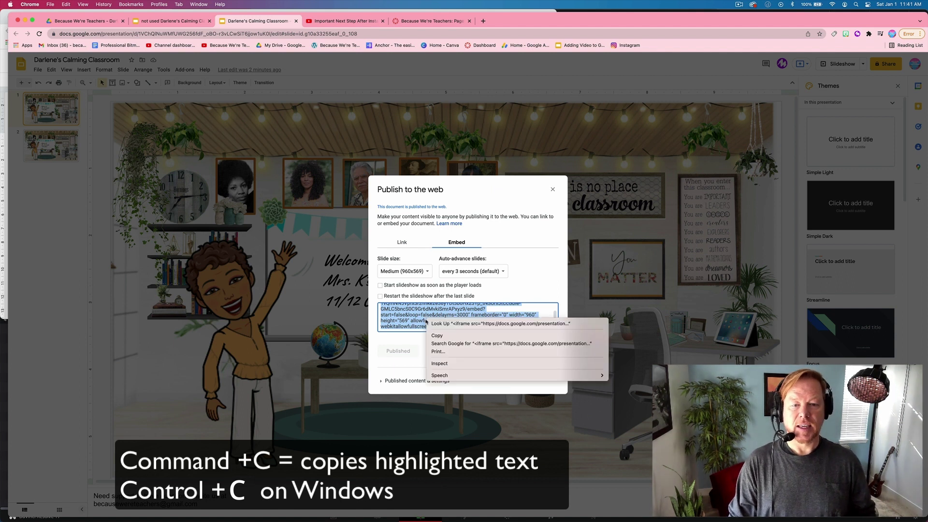
left_click(437, 336)
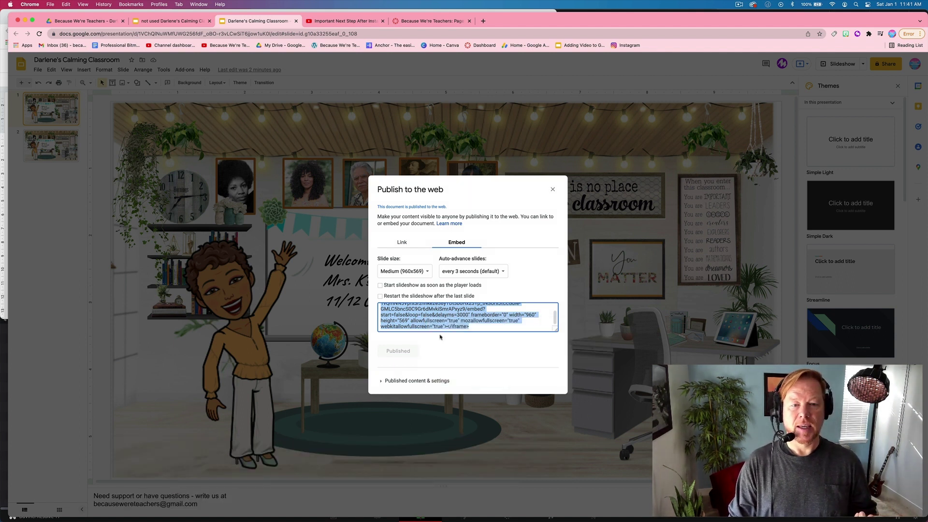
- Paste the embed code into the Jan 1 2022 page's HTML body and preview the embedded deck
left_click(423, 21)
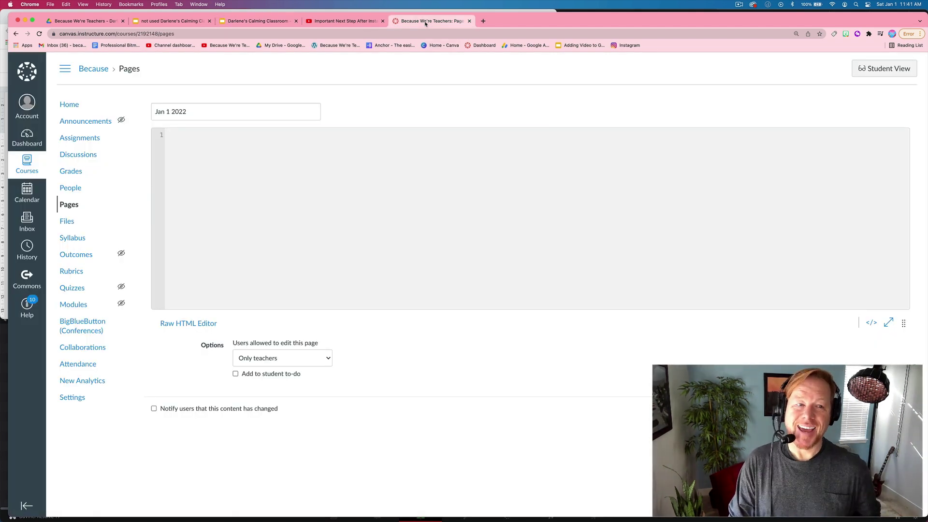
right_click(216, 151)
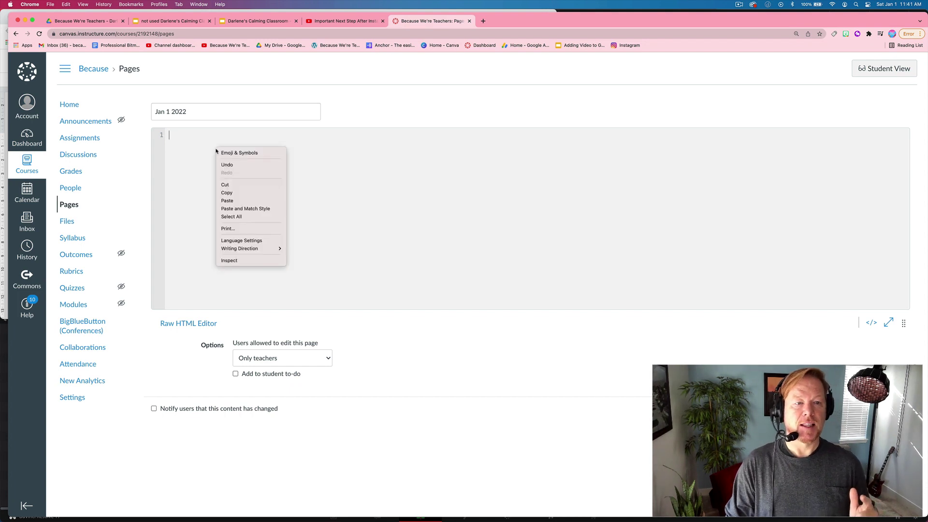
left_click(227, 201)
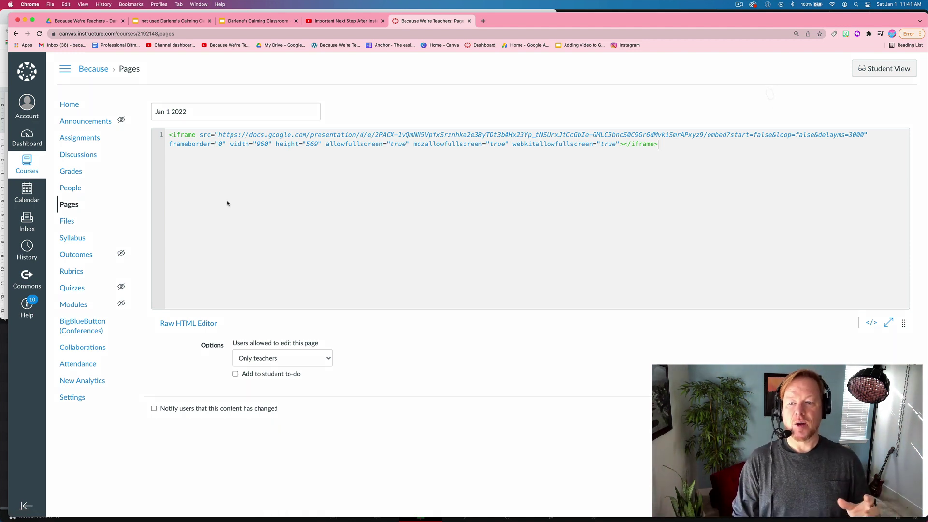
left_click(871, 324)
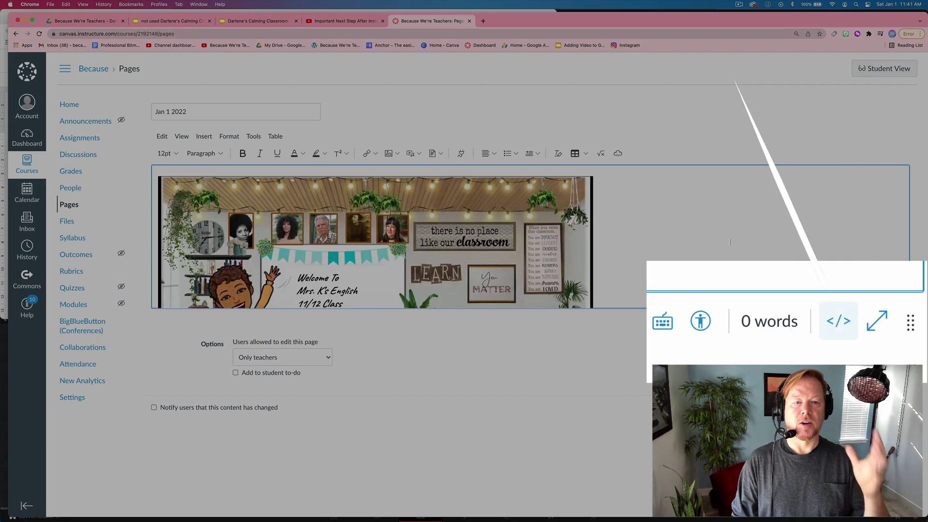
scroll(630, 231, "down", 5)
scroll(629, 231, "up", 2)
scroll(629, 231, "up", 2)
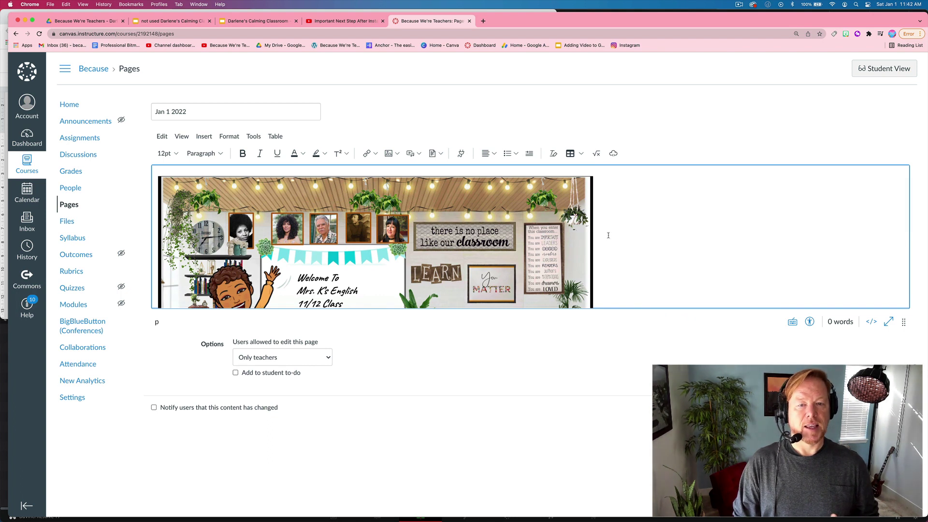
scroll(608, 235, "down", 1)
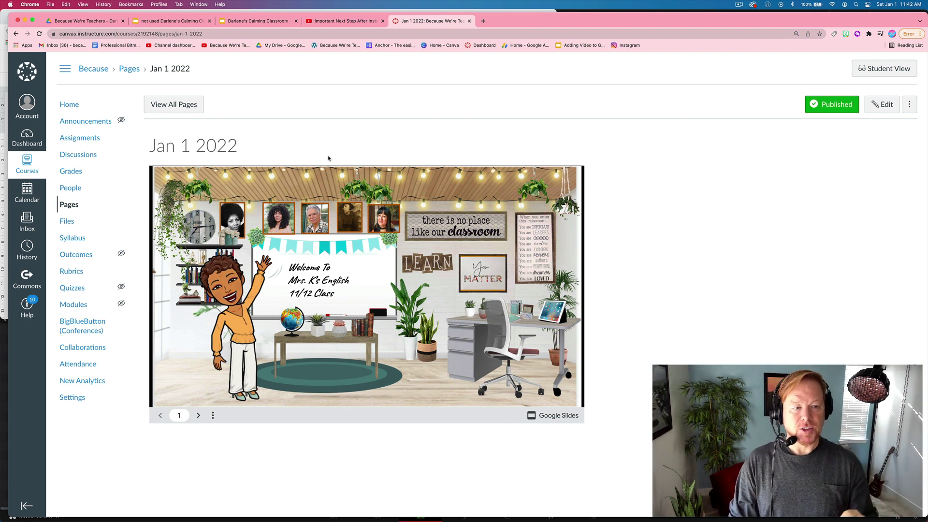
- Create a module named 'Home' on the Modules page and publish it
left_click(67, 306)
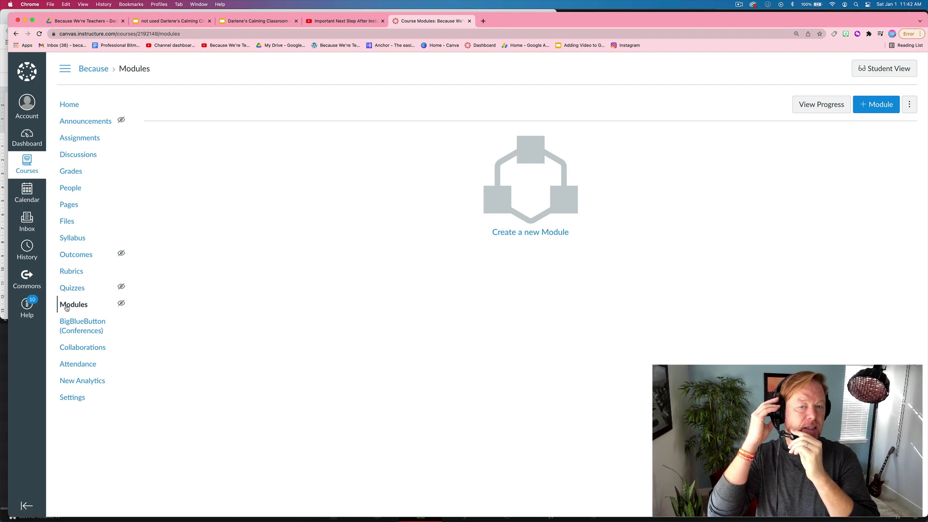
left_click(506, 234)
left_click(458, 246)
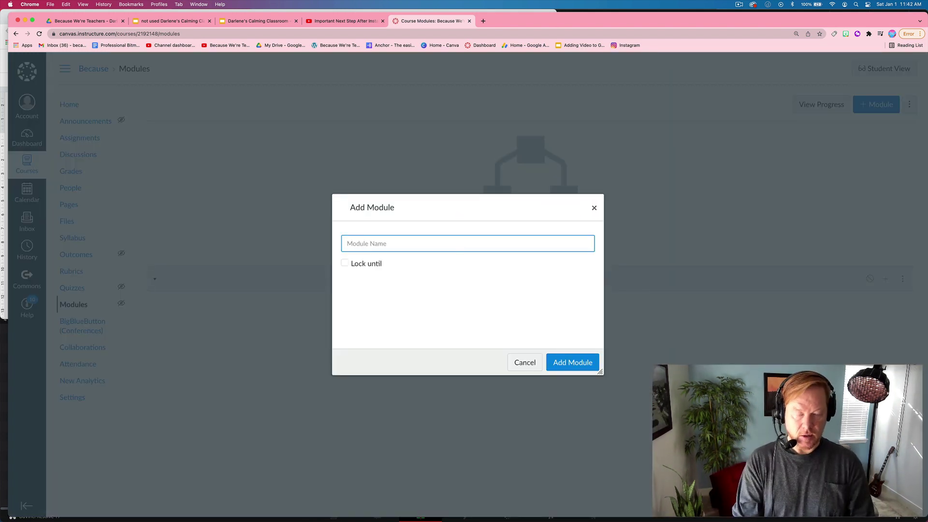
left_click(570, 362)
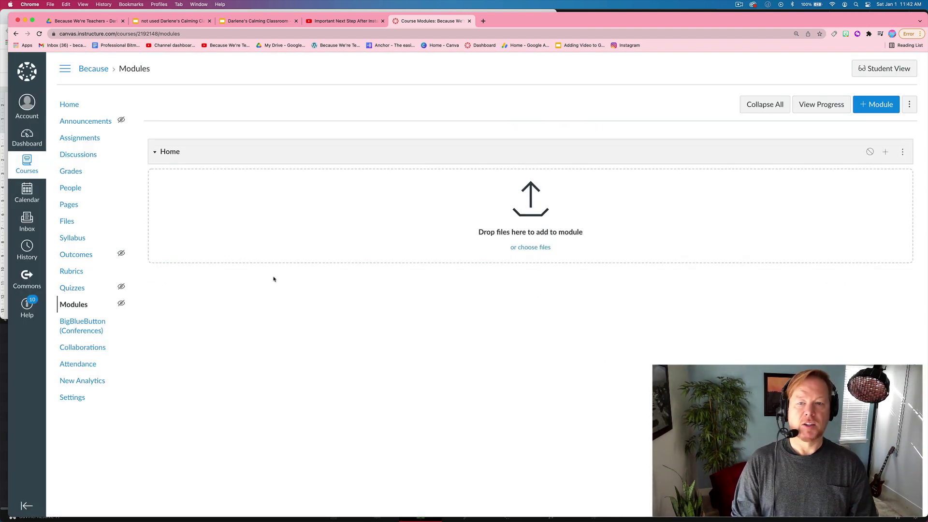
left_click(870, 152)
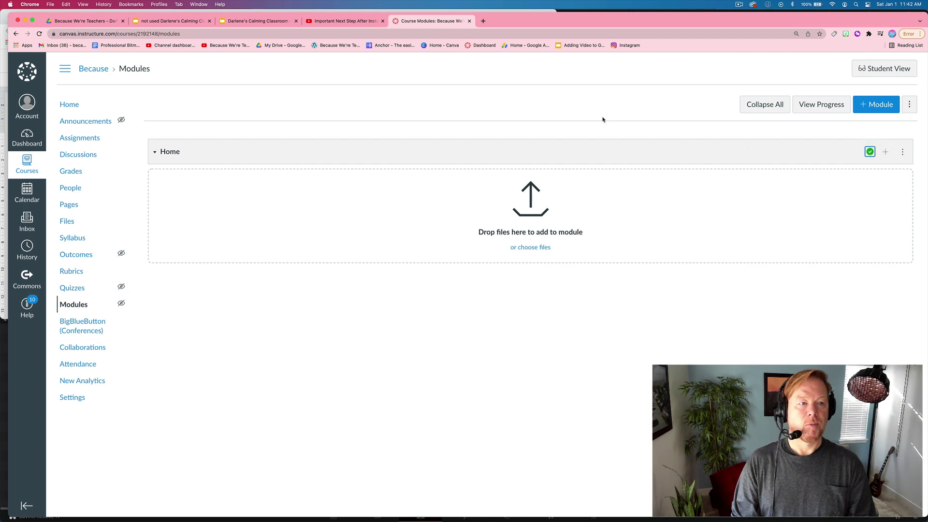
left_click(902, 152)
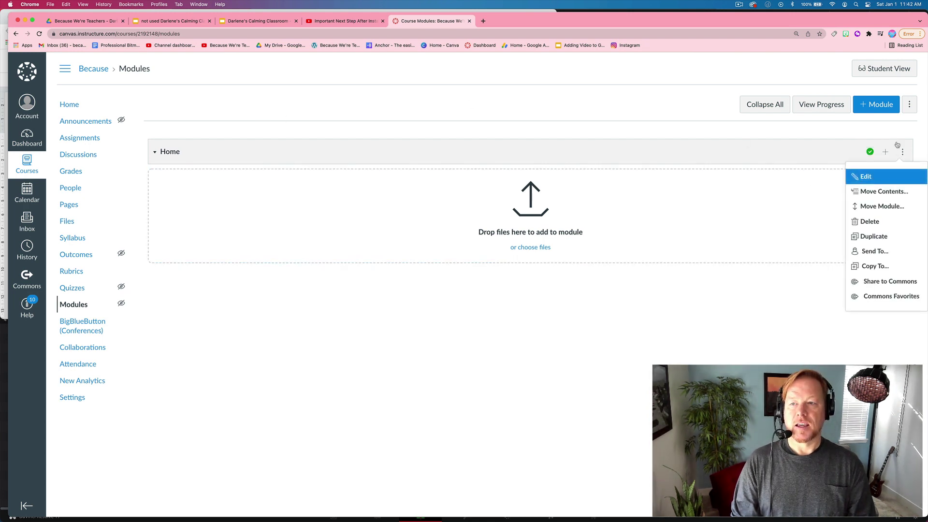
left_click(893, 143)
- Add the 'Jan 1 2022' page as an item in the Home module
left_click(886, 152)
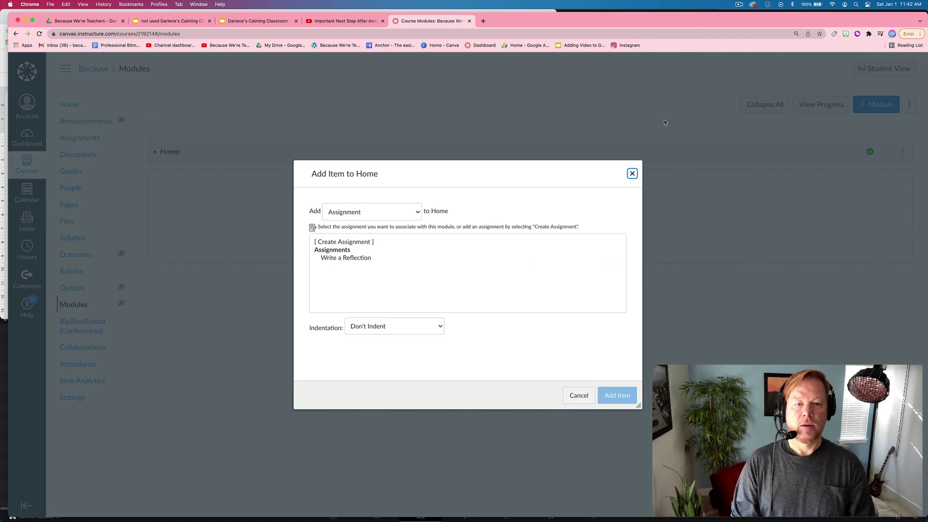
left_click(351, 216)
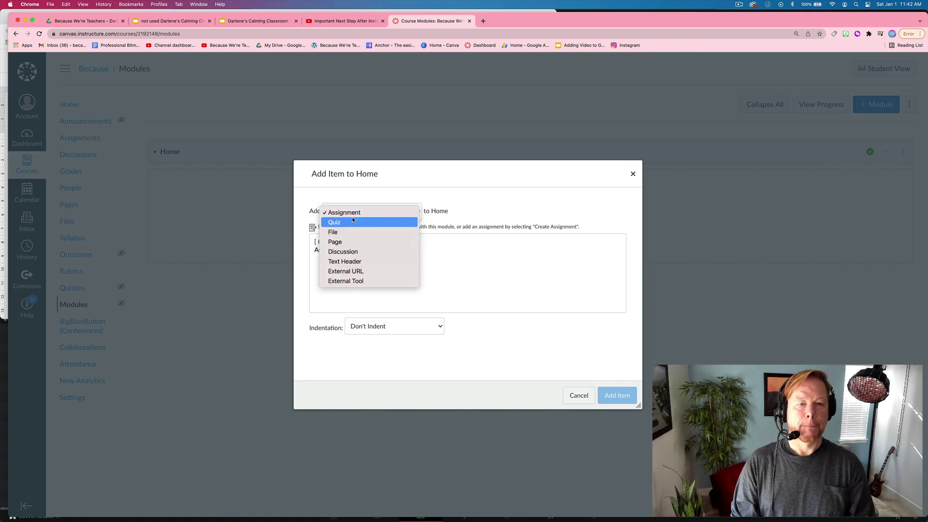
left_click(342, 242)
scroll(327, 270, "down", 3)
left_click(326, 276)
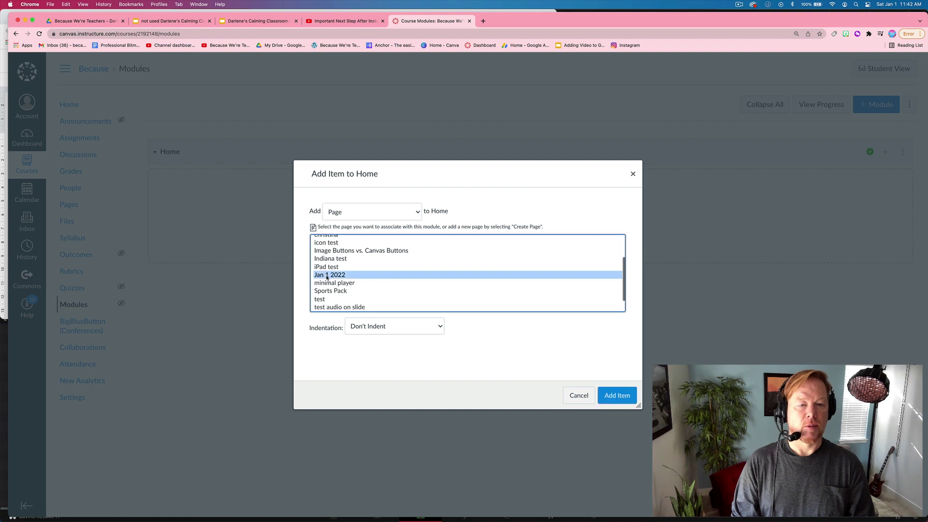
left_click(616, 396)
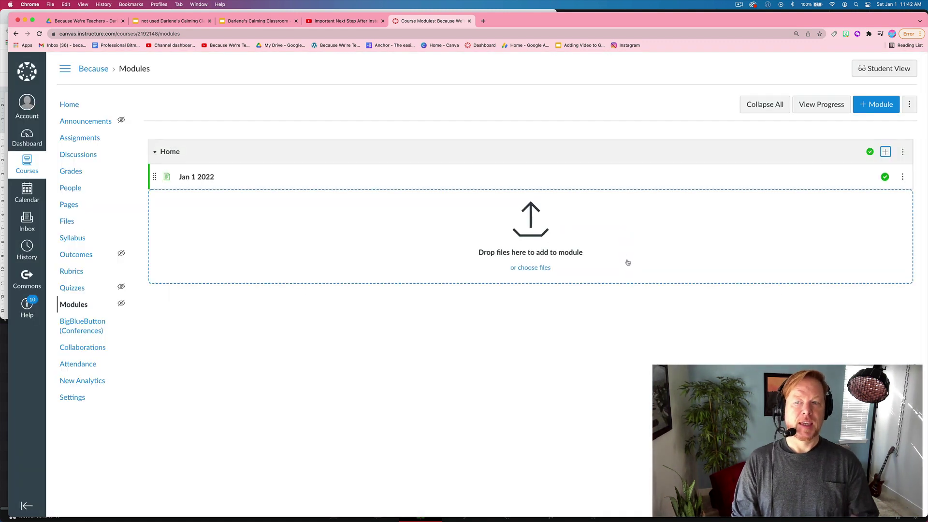
left_click(69, 105)
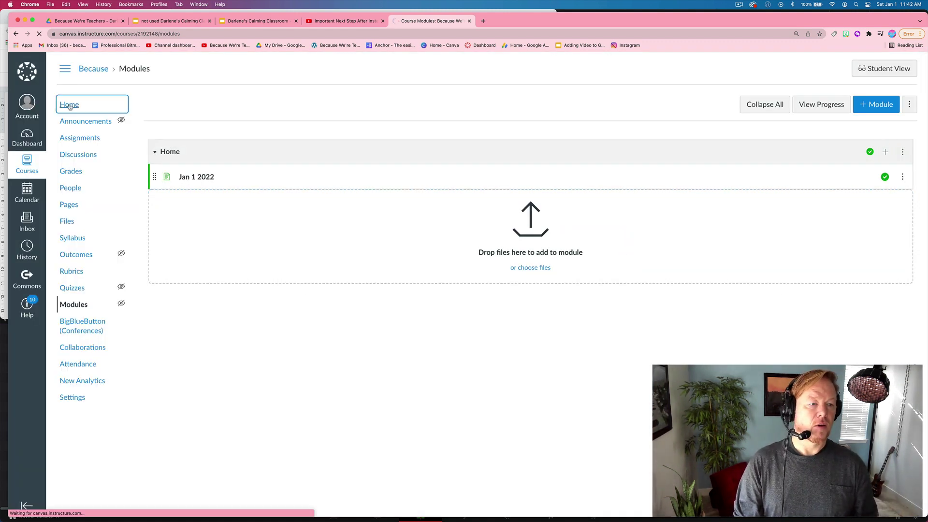
left_click(69, 303)
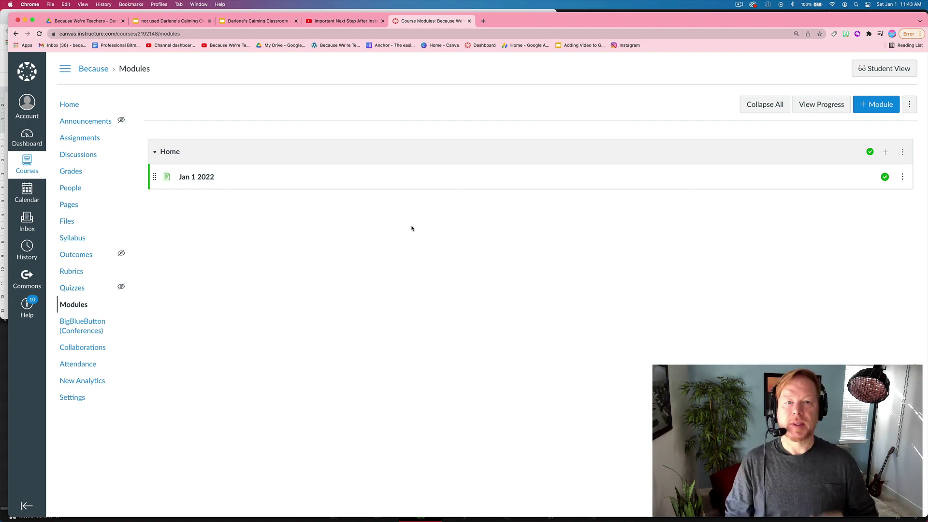
- Search the web for 'sample geometry lesson google slides' in a new tab
left_click(483, 21)
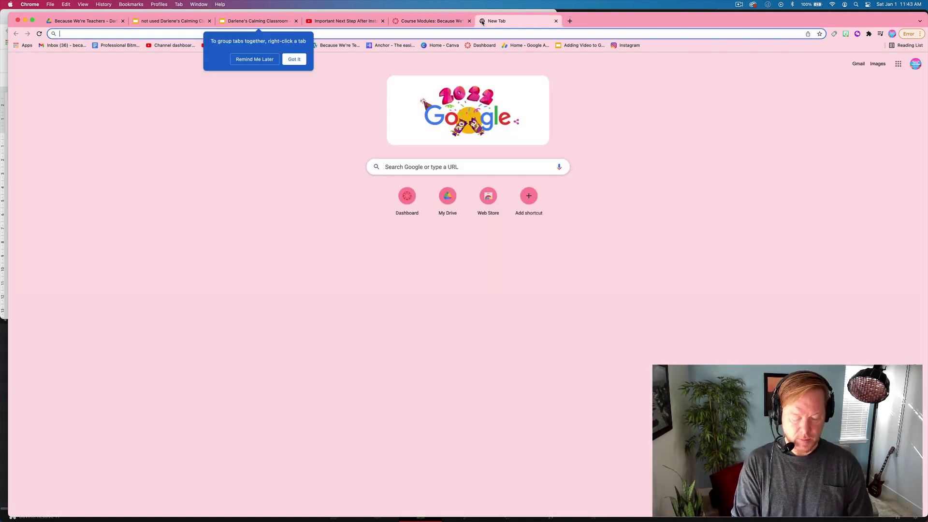
type("sample geometry")
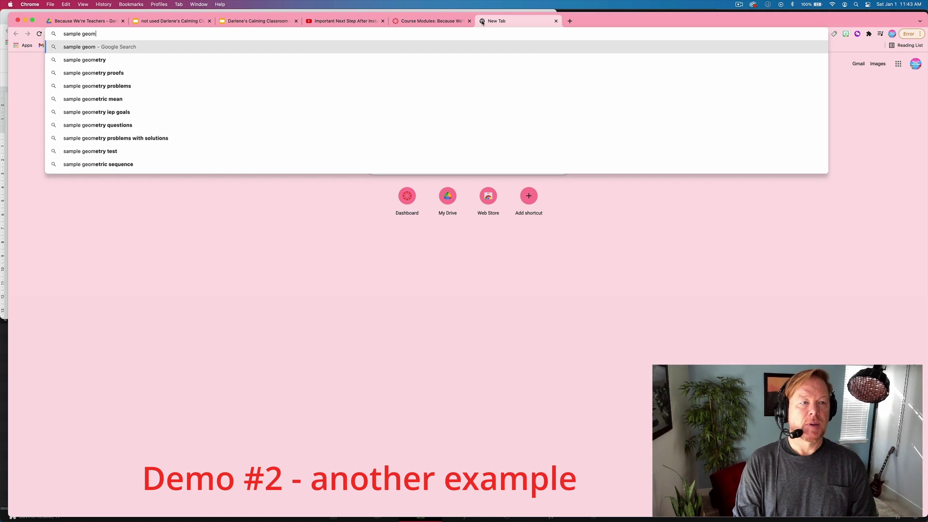
type(" lesson google slides")
key("Return")
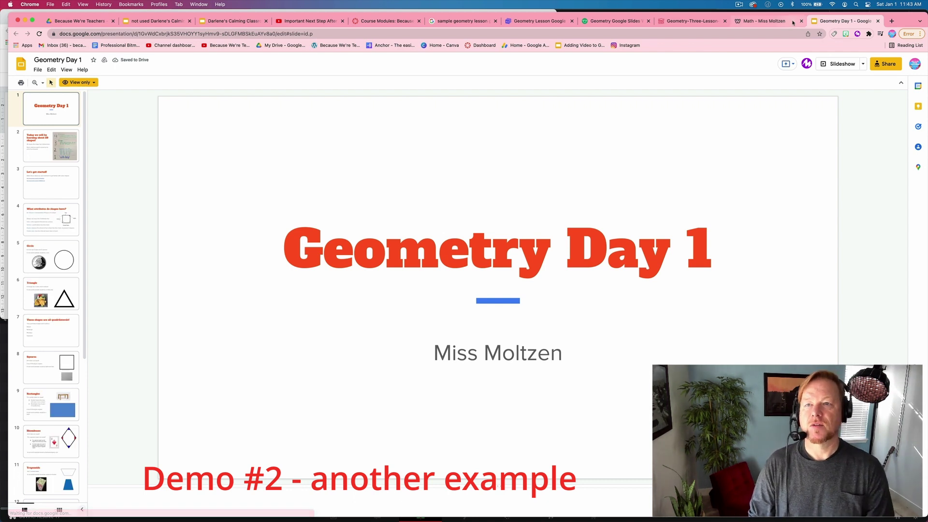
- Look over the math lessons page and lesson plan PDF, then open the Geometry Day 1 deck
left_click(777, 22)
left_click(702, 21)
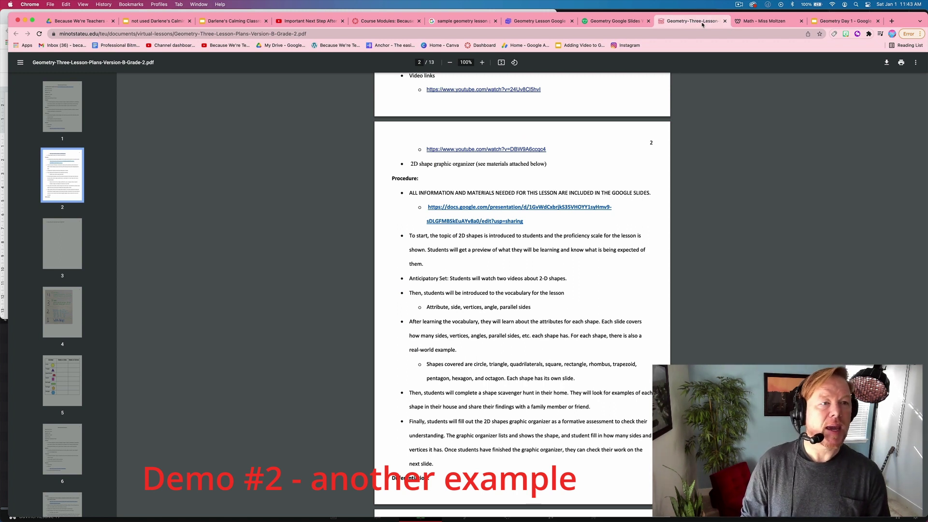
scroll(651, 103, "up", 10)
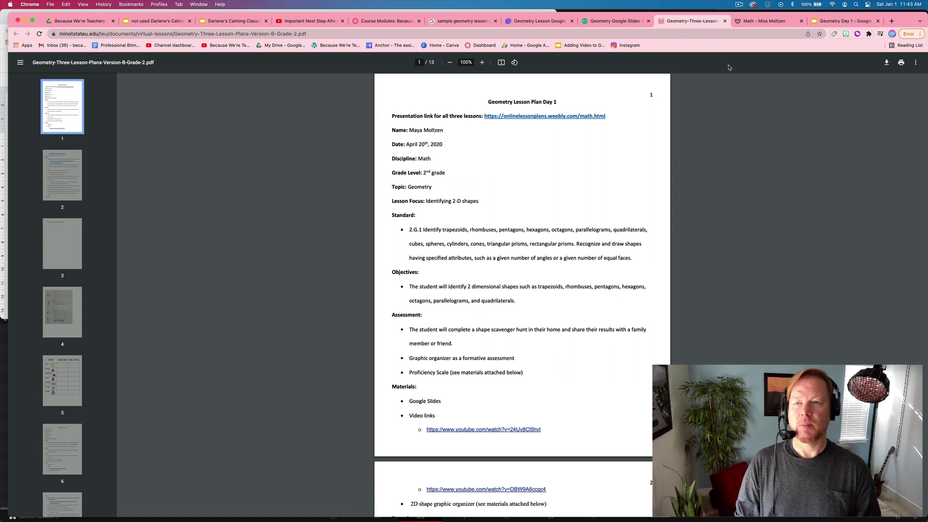
left_click(827, 21)
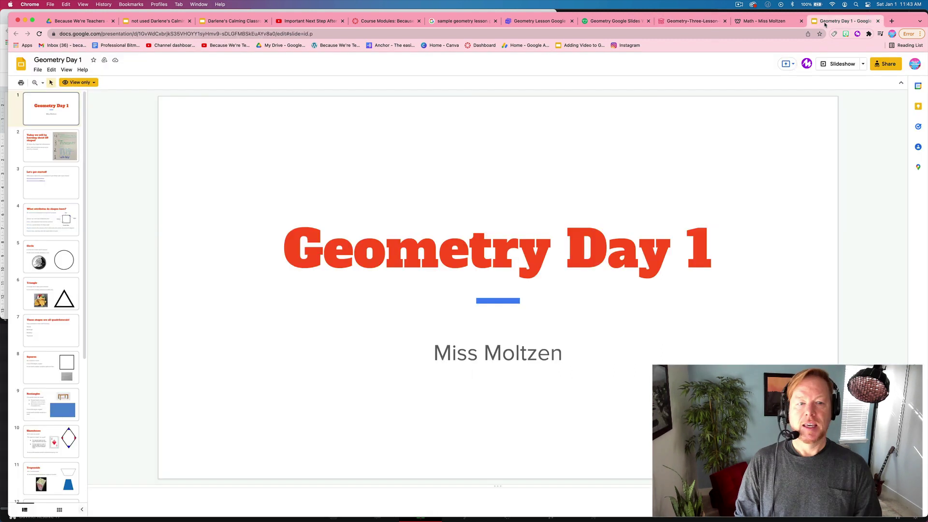
- Make an editable copy of the Geometry Day 1 presentation
left_click(37, 70)
mouse_move(48, 124)
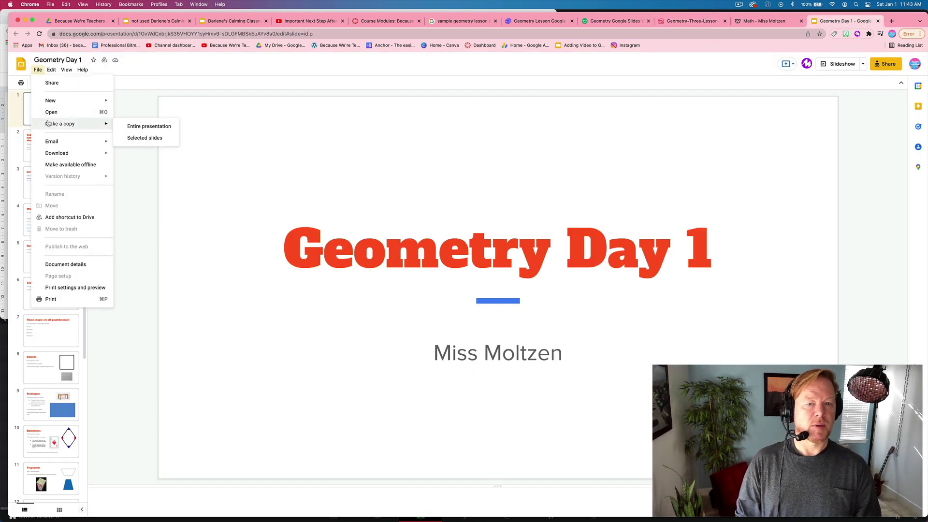
left_click(141, 126)
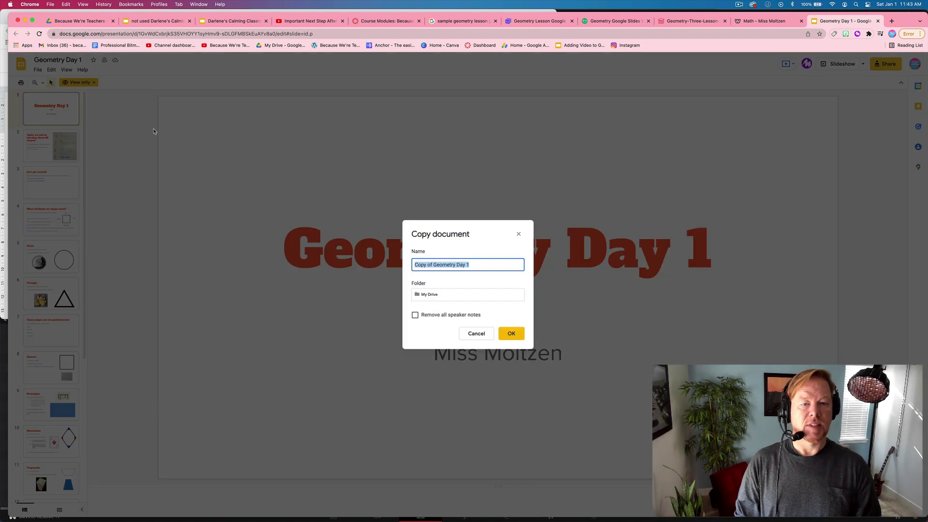
left_click(511, 333)
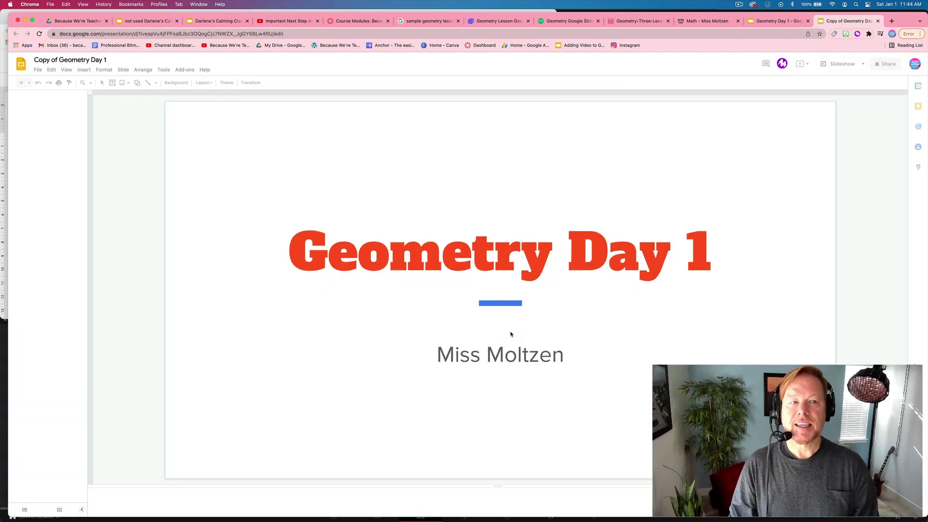
- Publish the copied deck as a Medium 960x569 embed with 3-second auto-advance and copy the code
left_click(38, 69)
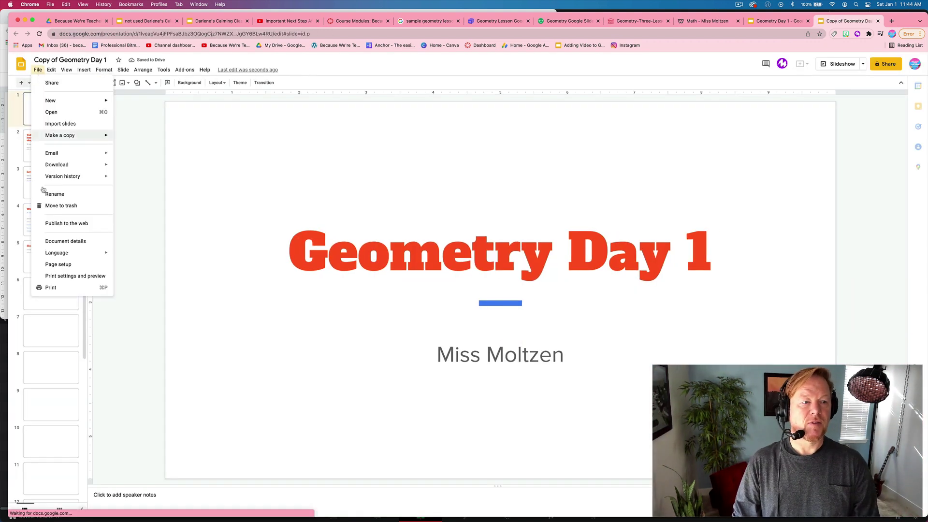
left_click(56, 224)
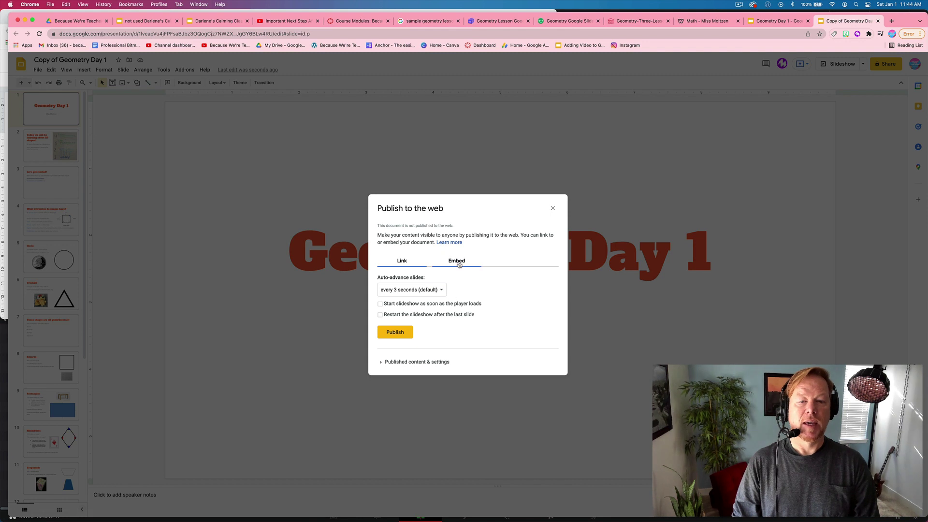
left_click(459, 264)
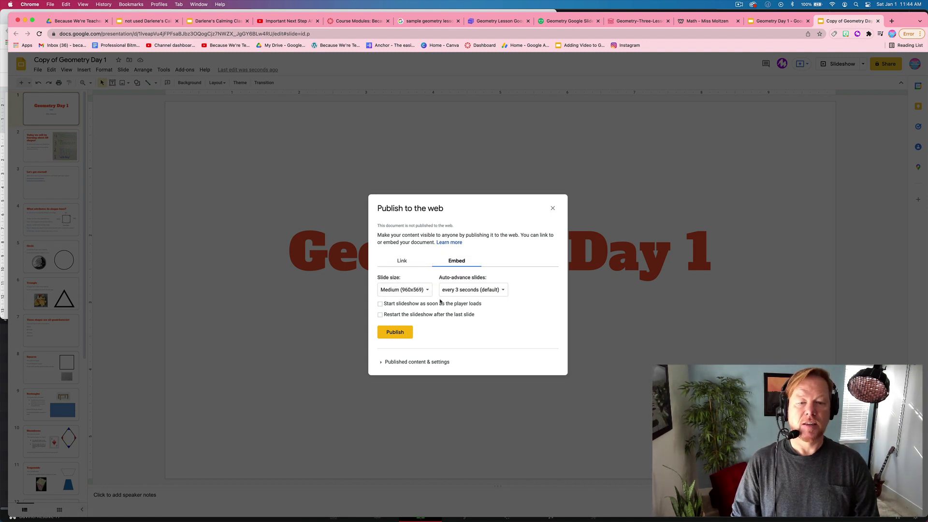
left_click(395, 333)
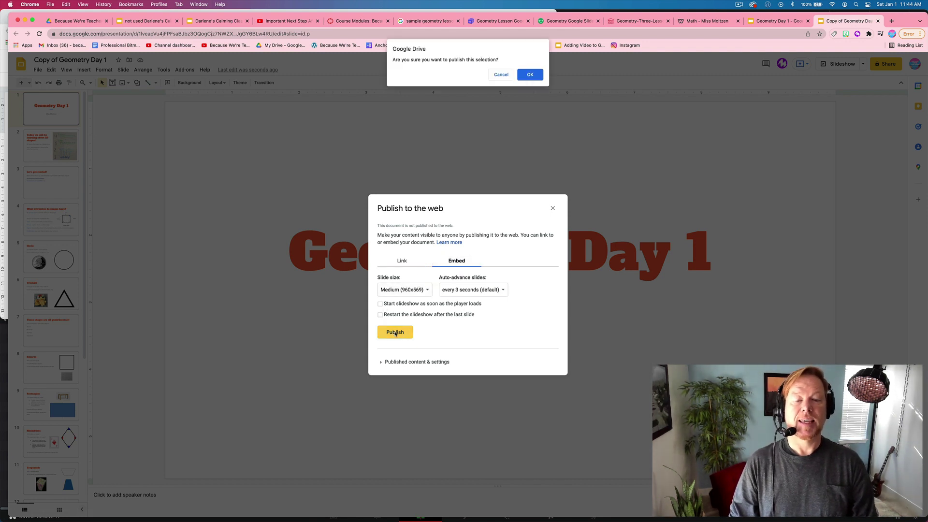
left_click(531, 78)
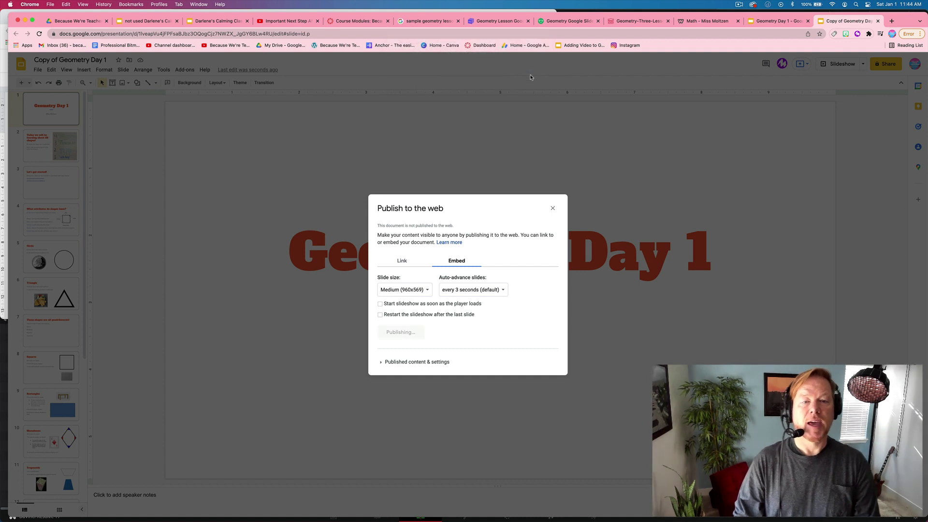
right_click(415, 308)
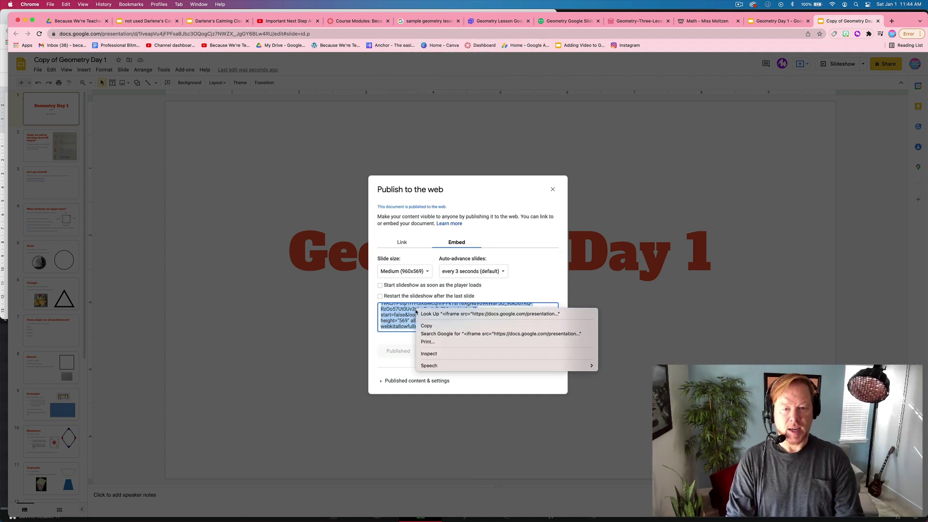
left_click(434, 326)
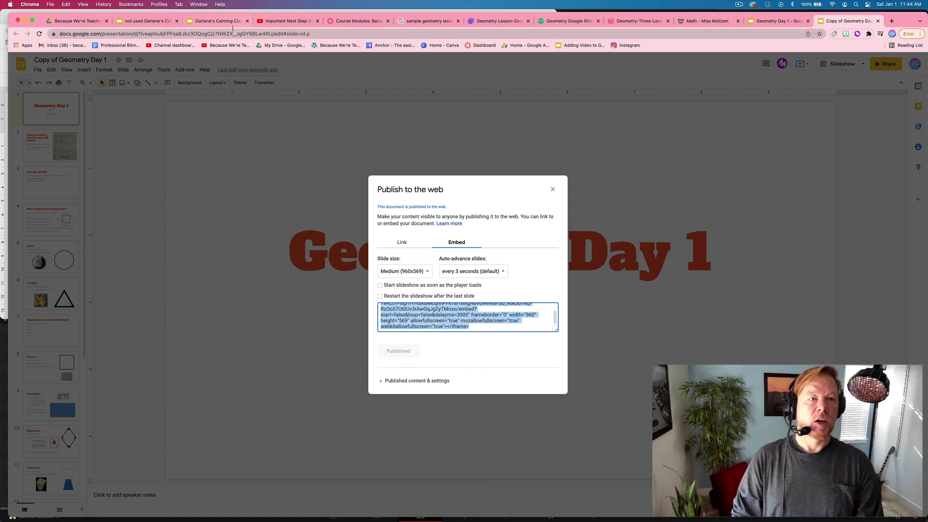
- Start a new course page titled 'Geometry Lesson'
left_click(358, 21)
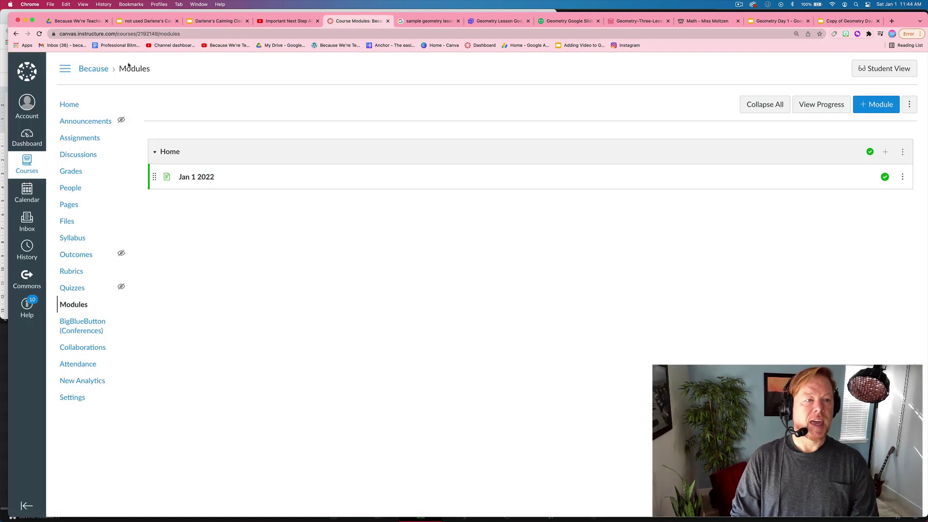
left_click(77, 207)
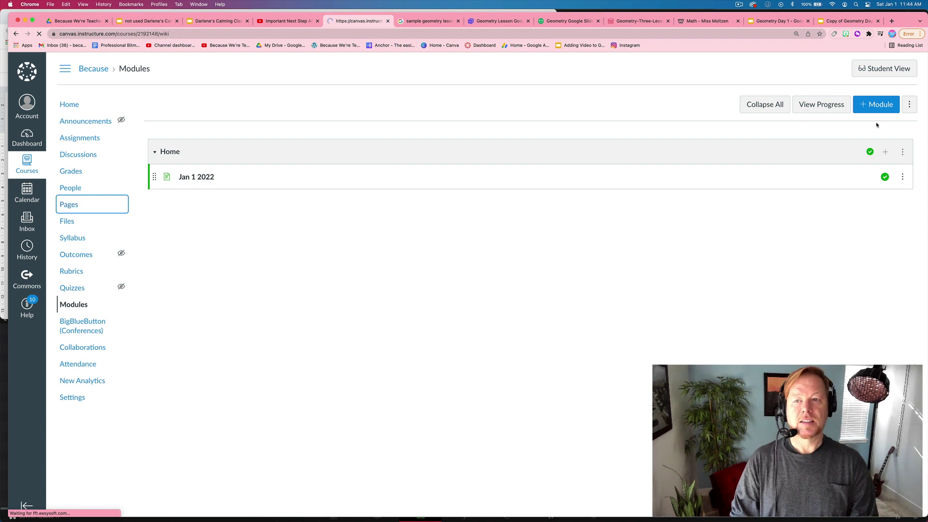
left_click(169, 105)
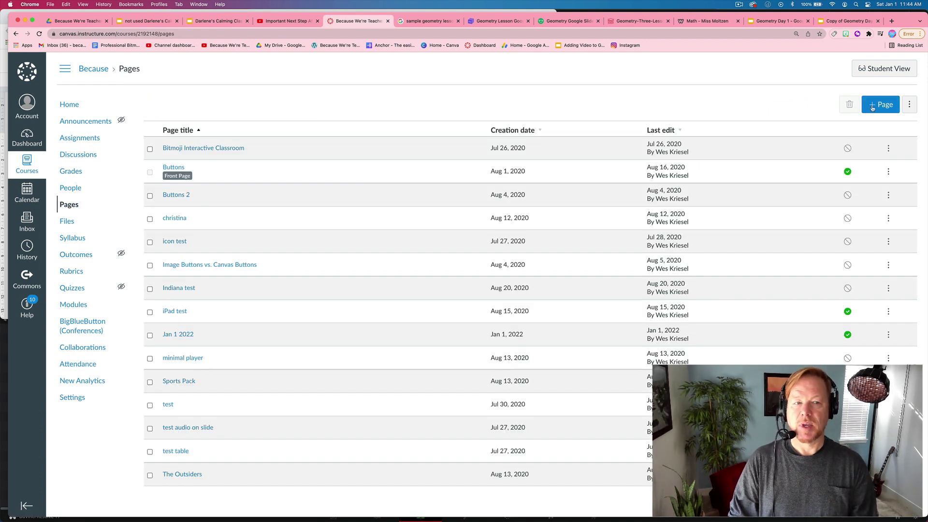
left_click(875, 107)
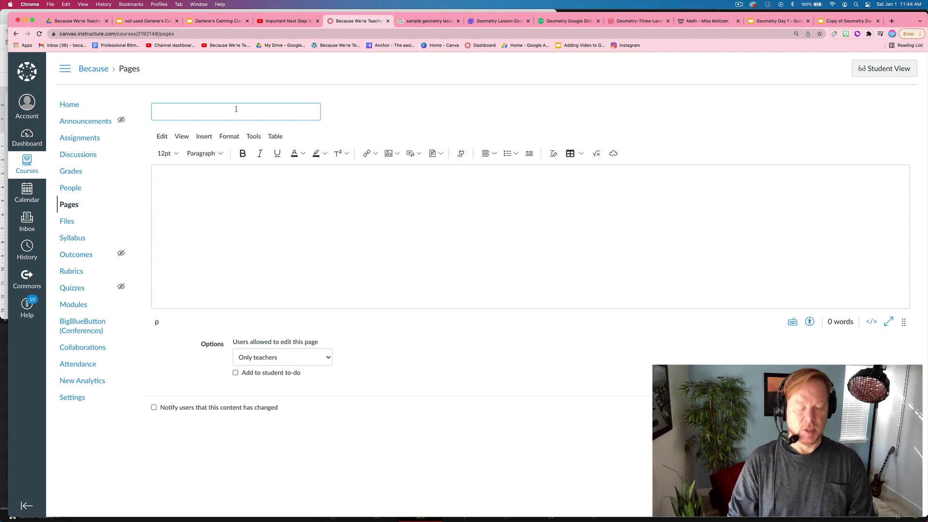
type("Geometry Lesson")
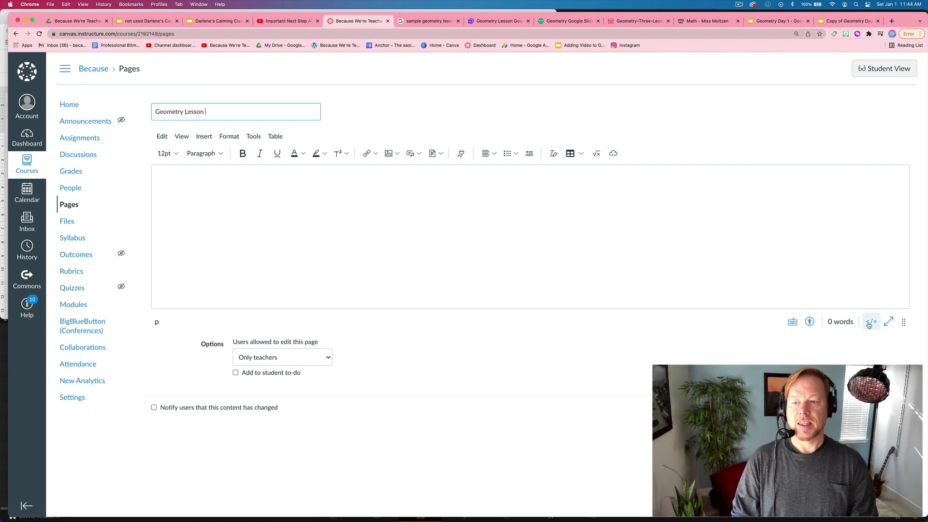
- Paste the Geometry Day 1 embed code into the raw HTML body and preview the embedded deck
left_click(870, 323)
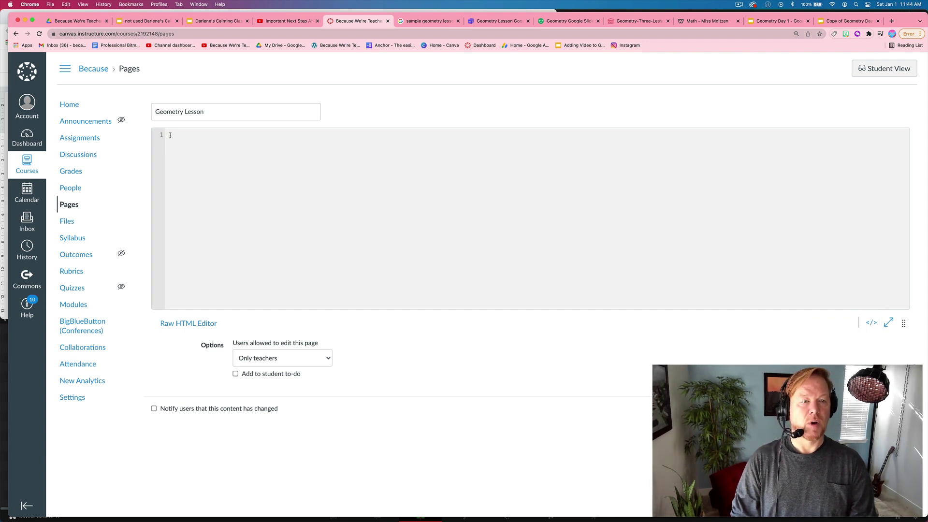
key("super+v")
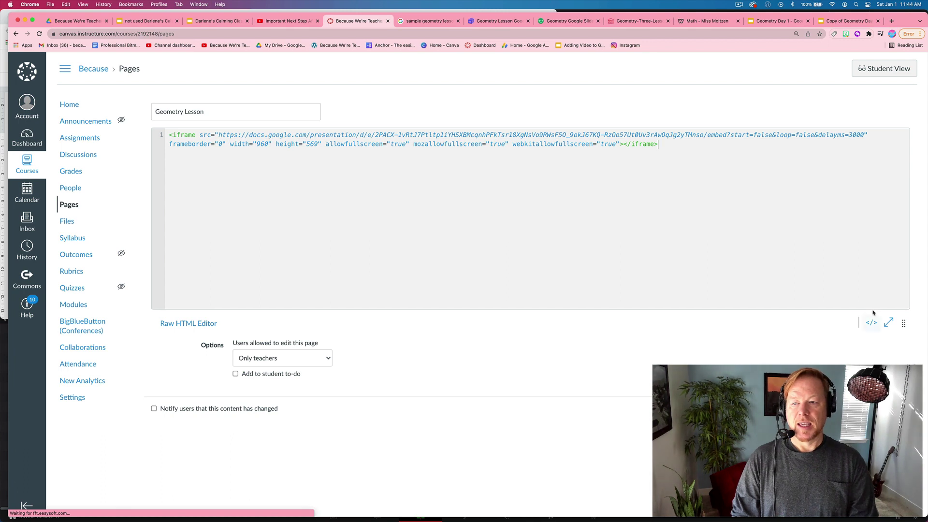
left_click(870, 322)
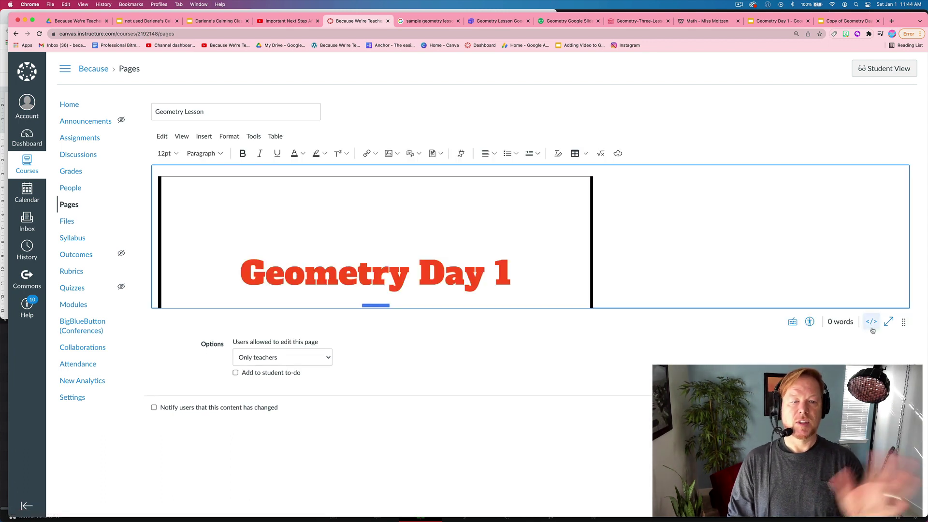
scroll(611, 238, "down", 2)
scroll(610, 238, "up", 2)
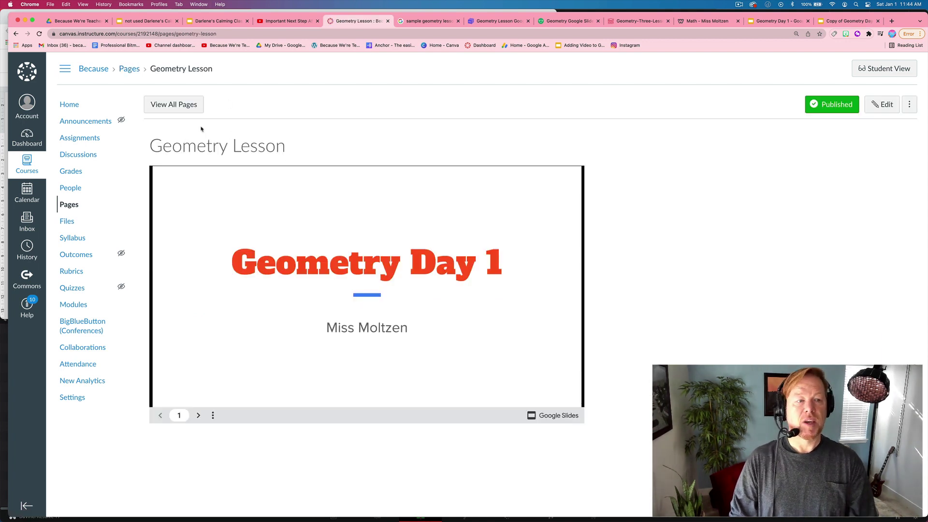
- From the Modules page, add the 'Geometry Lesson' page as a new item in the Home module
left_click(69, 205)
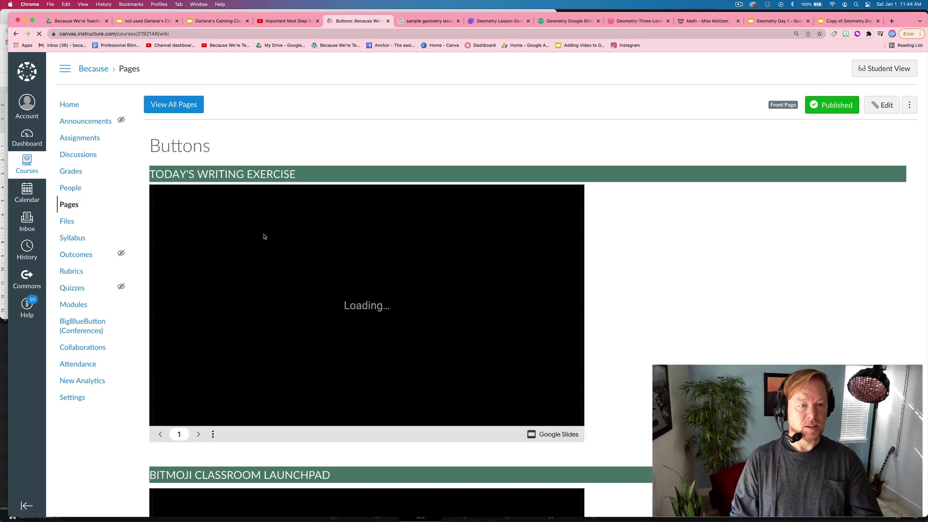
left_click(173, 109)
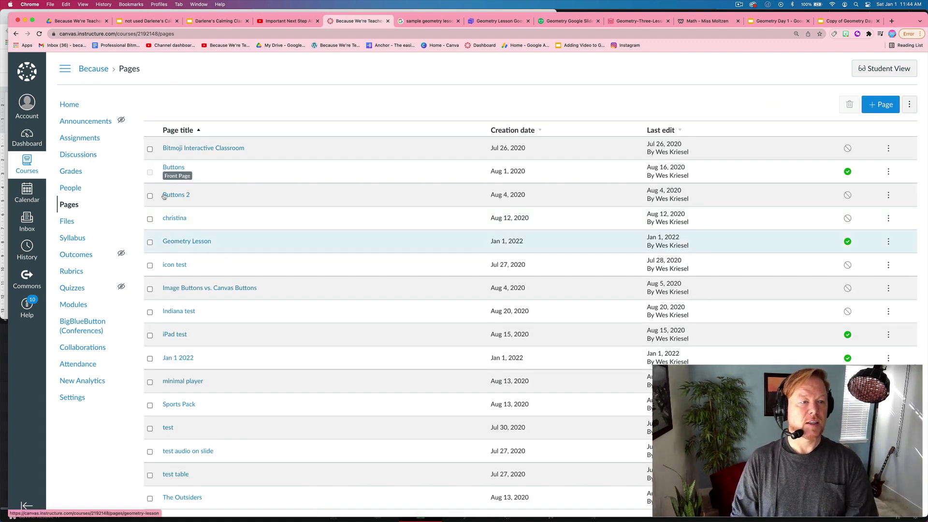
left_click(78, 312)
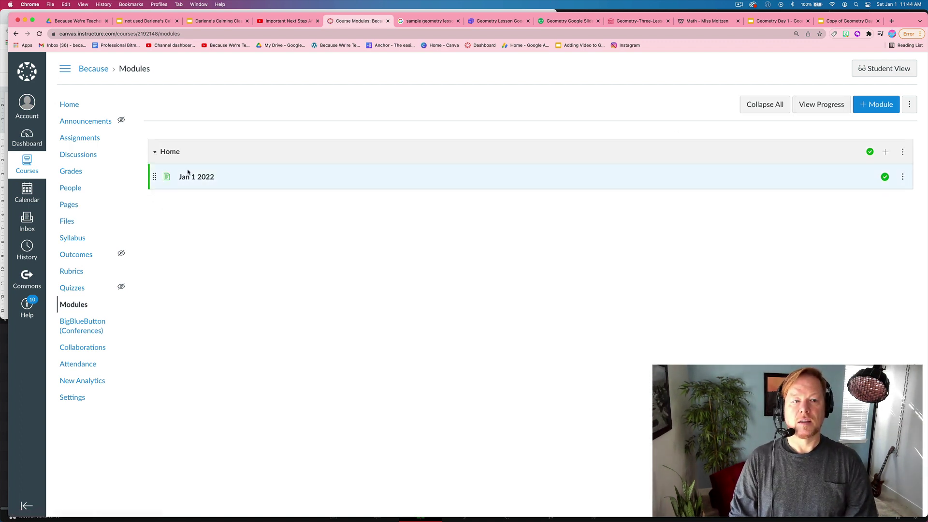
left_click(885, 152)
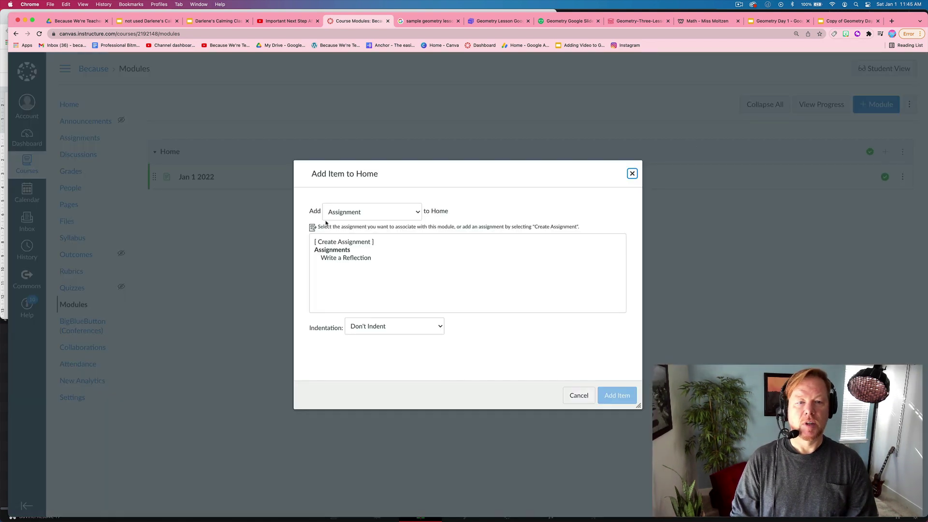
left_click(341, 216)
left_click(340, 242)
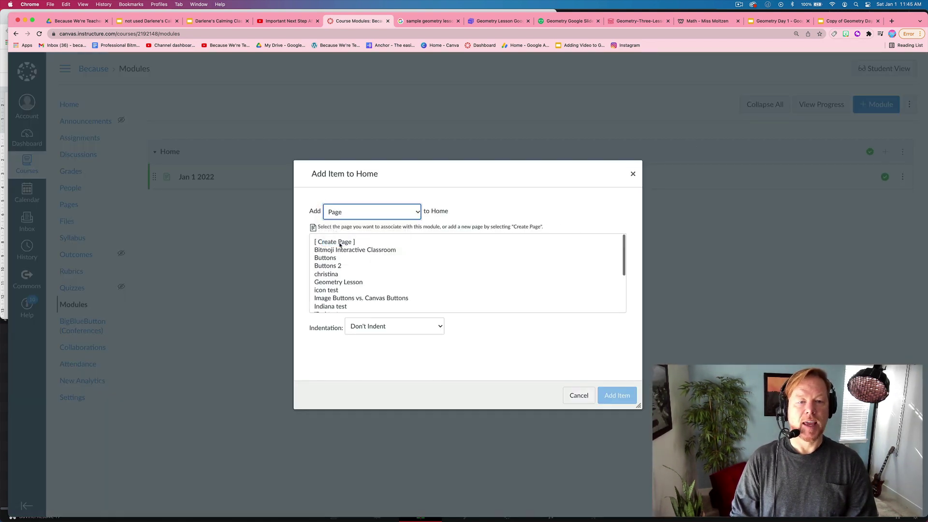
scroll(335, 279, "down", 5)
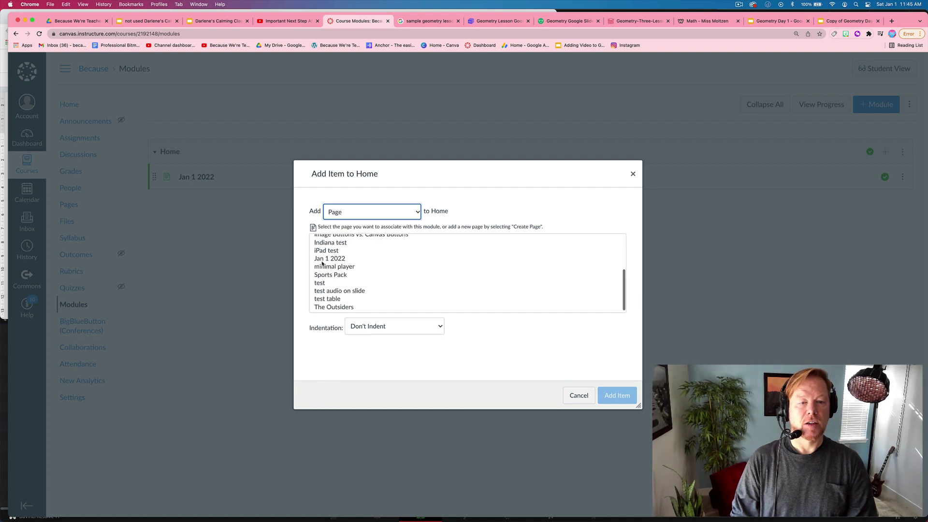
scroll(323, 264, "up", 4)
scroll(322, 264, "up", 2)
left_click(435, 282)
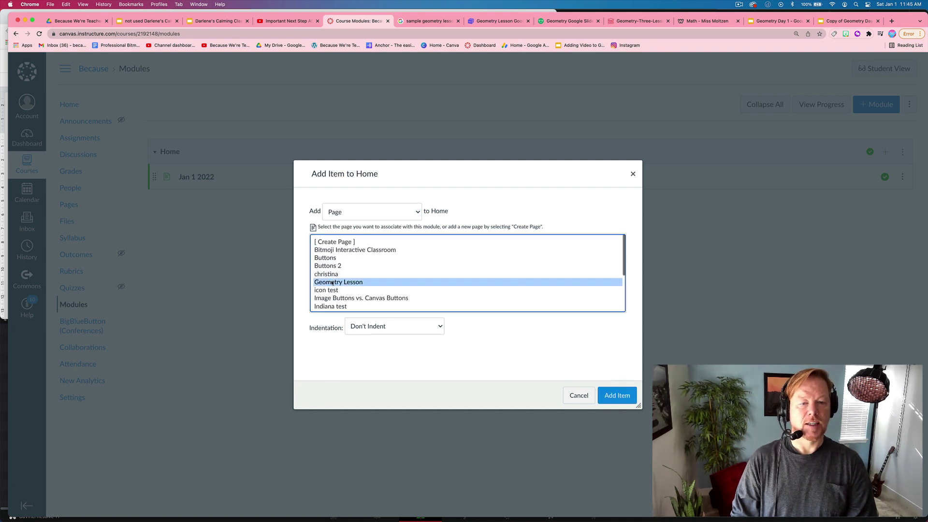
left_click(614, 395)
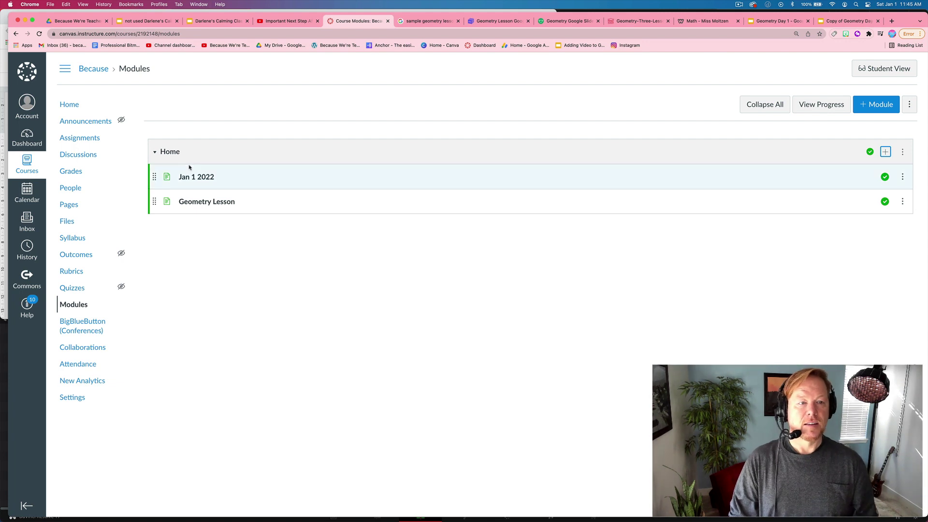
- Open 'Jan 1 2022' from the Home module and move on to the Geometry Lesson page
left_click(173, 153)
left_click(172, 154)
left_click(191, 176)
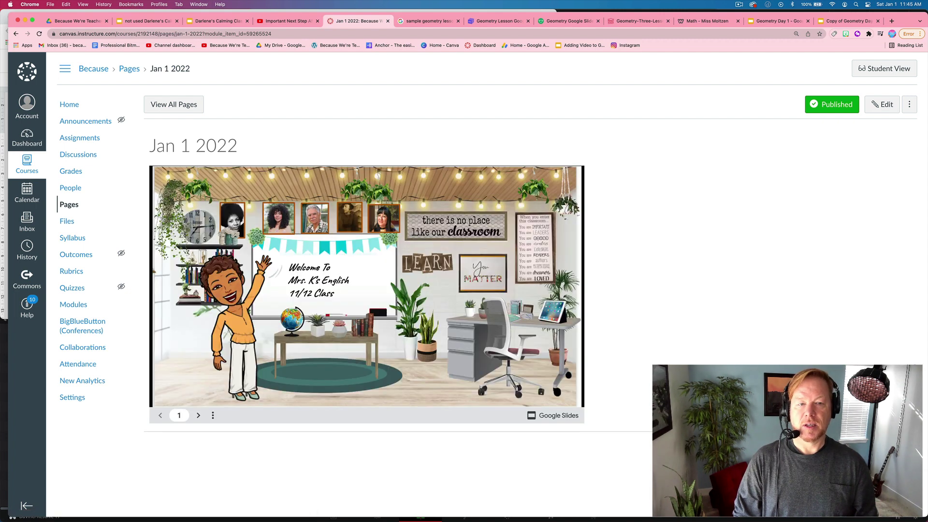
left_click(896, 450)
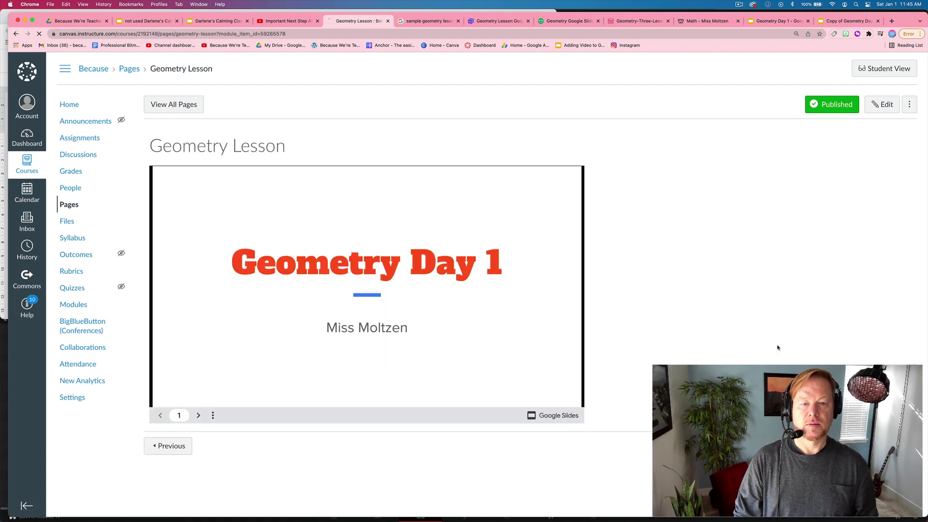
- Advance the embedded deck to slide 17, 'Did you get them right?'
left_click(198, 416)
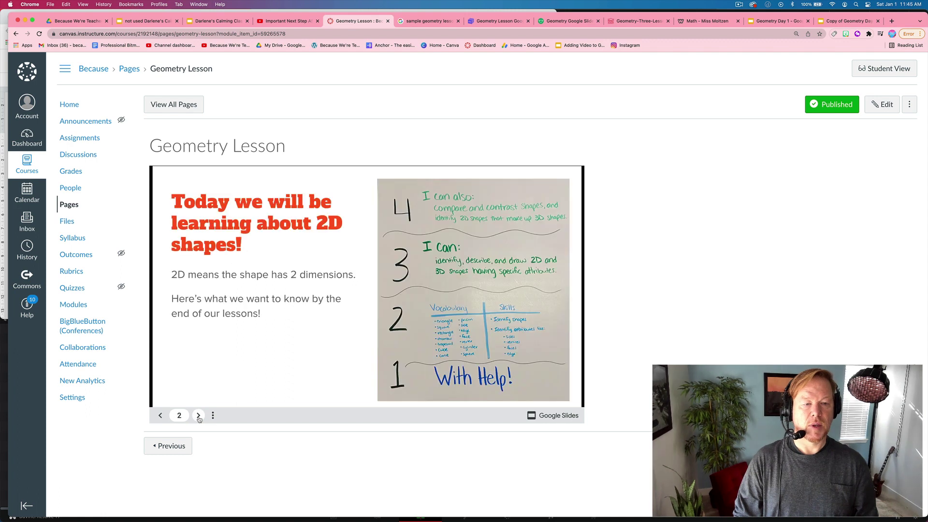
left_click(198, 415)
left_click(198, 415)
left_click(198, 415)
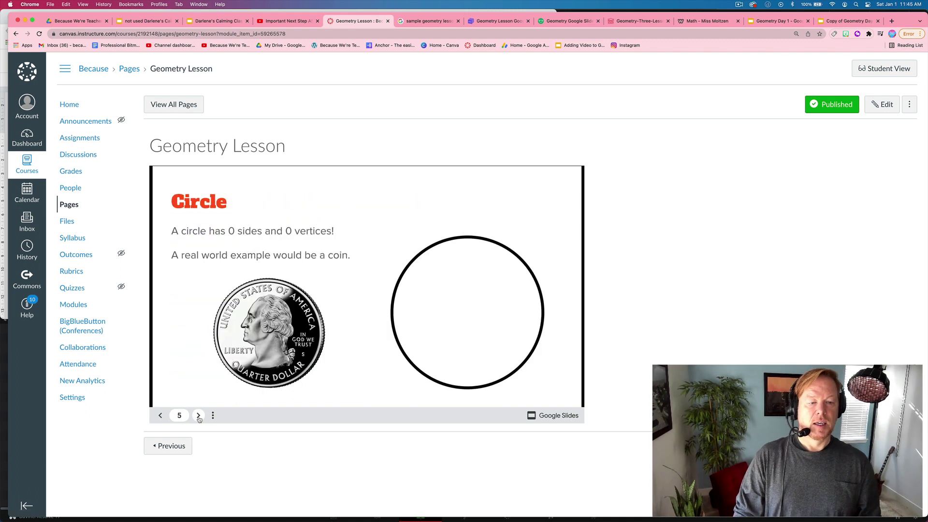
left_click(198, 415)
left_click(198, 416)
left_click(198, 416)
left_click(198, 416)
left_click(198, 415)
left_click(198, 416)
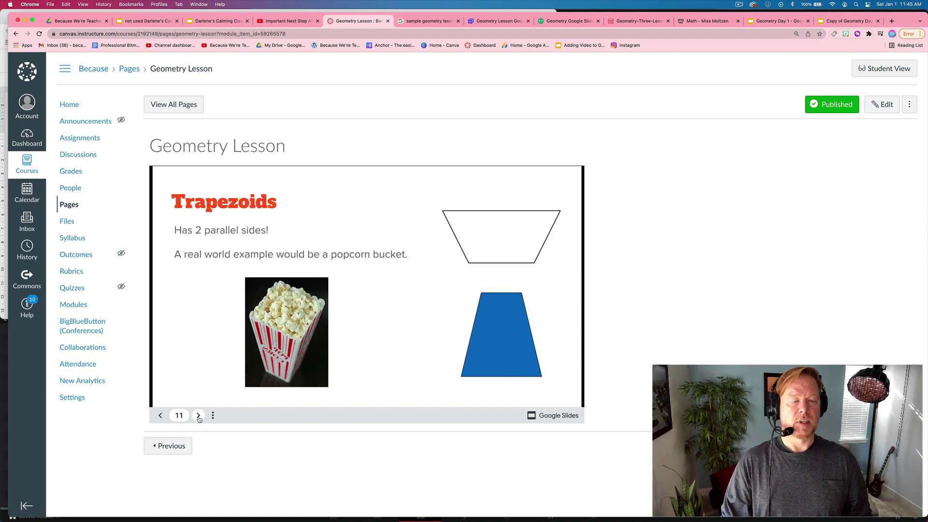
left_click(198, 415)
left_click(198, 415)
left_click(198, 415)
left_click(198, 415)
left_click(198, 416)
left_click(198, 415)
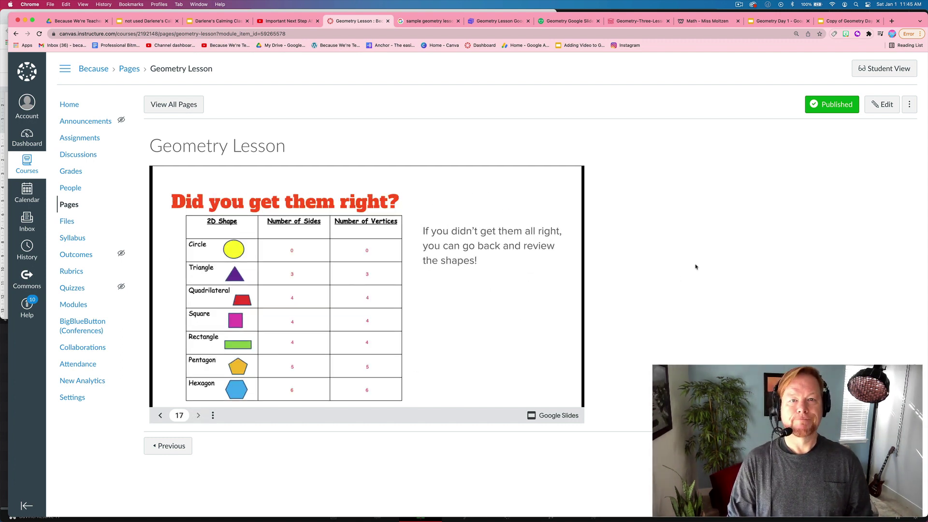